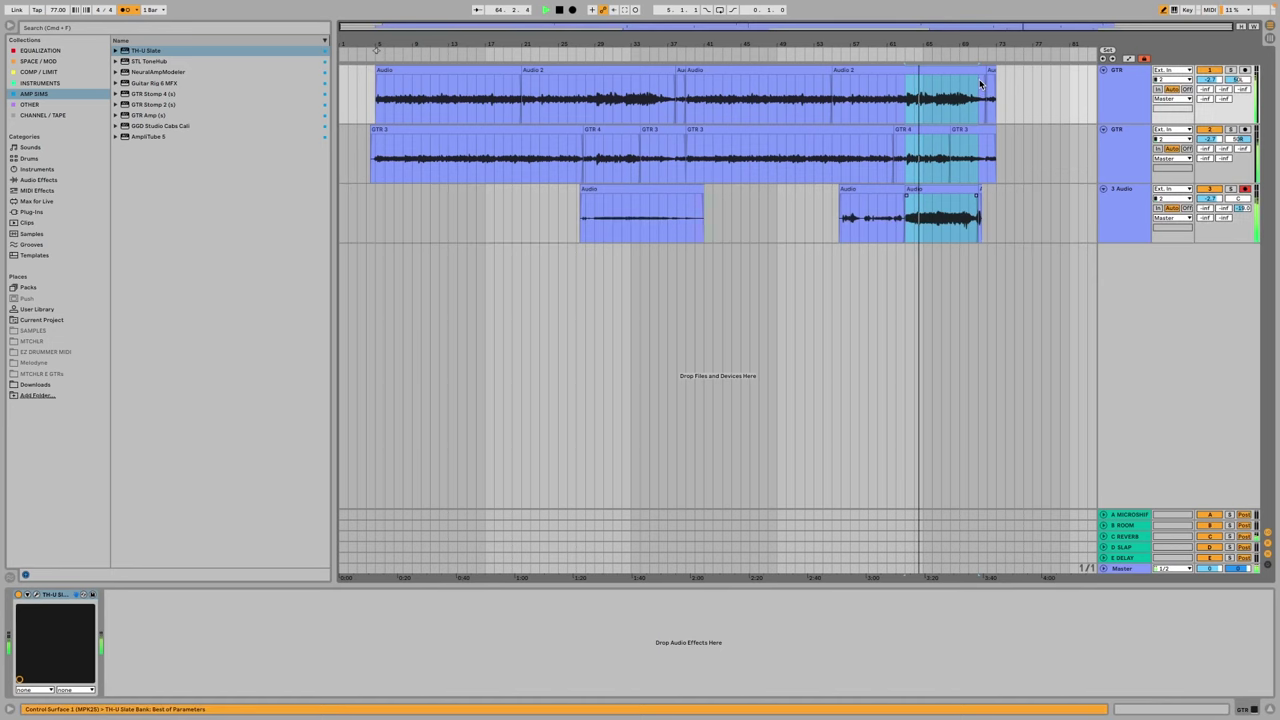
# Set the insert marker at bar 27 on the fourth audio track and start recording another guitar layer.
pyautogui.press('super+d')
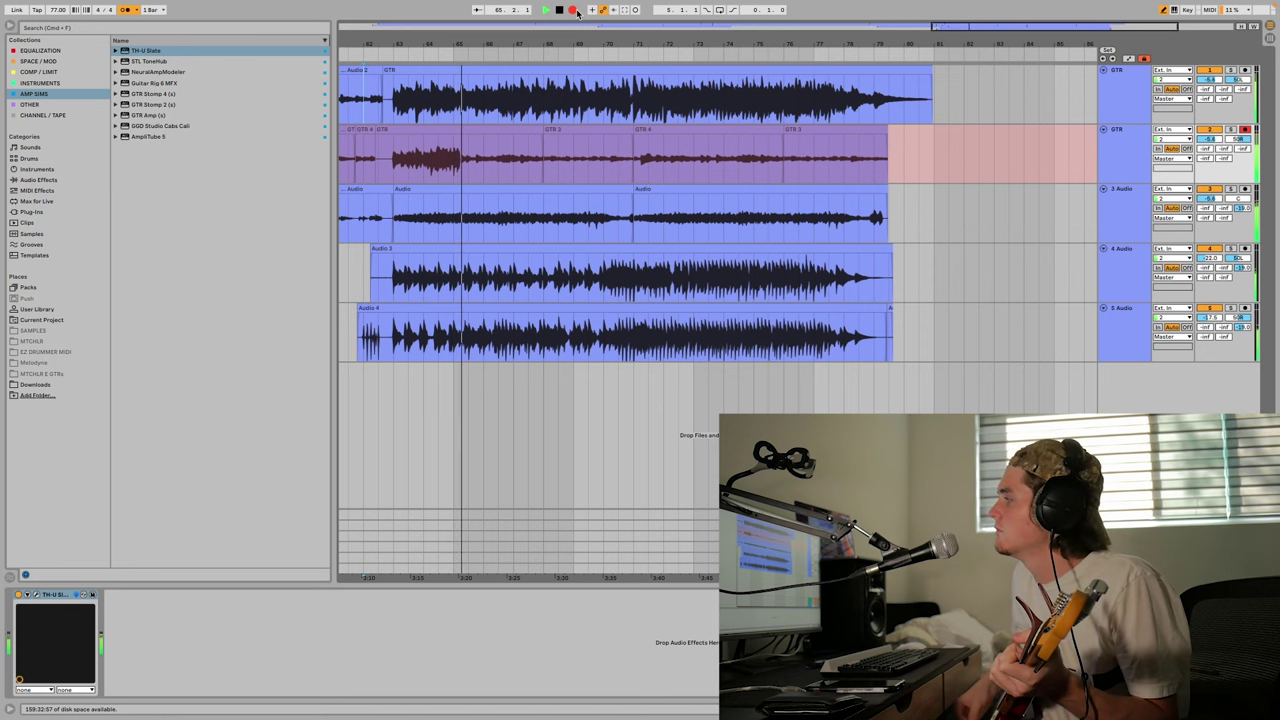
pyautogui.click(554, 271)
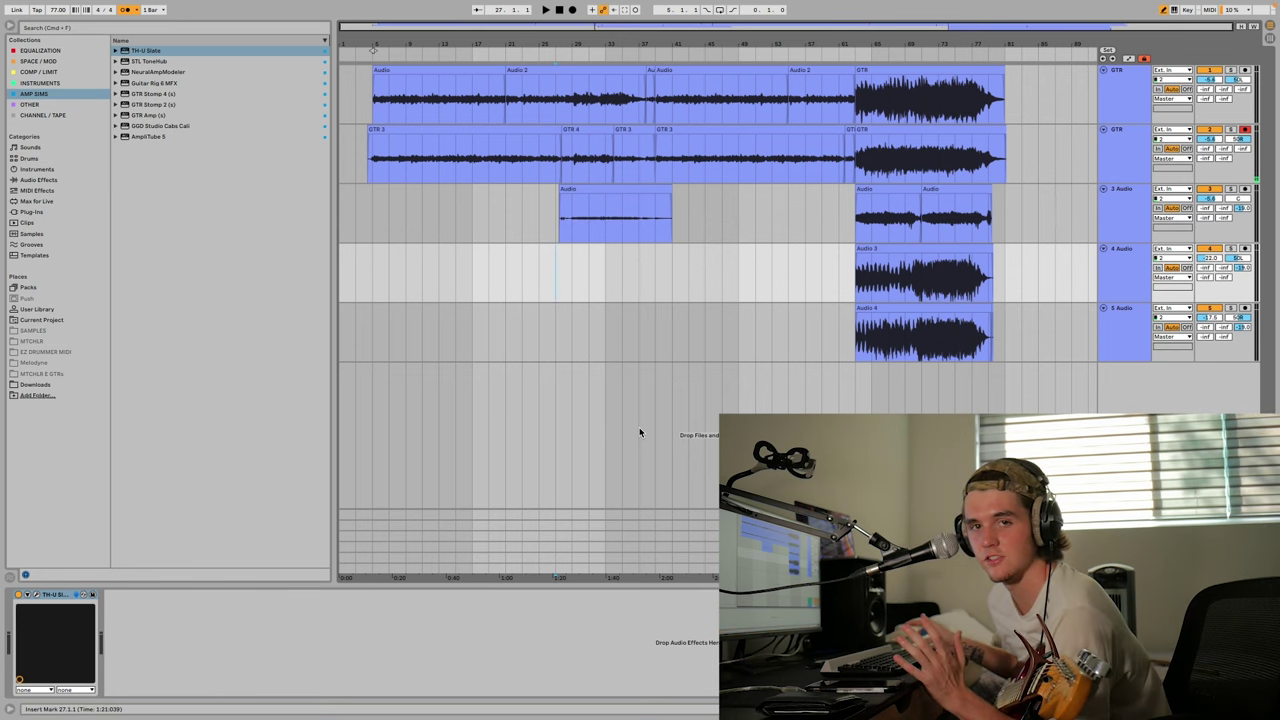
pyautogui.click(572, 10)
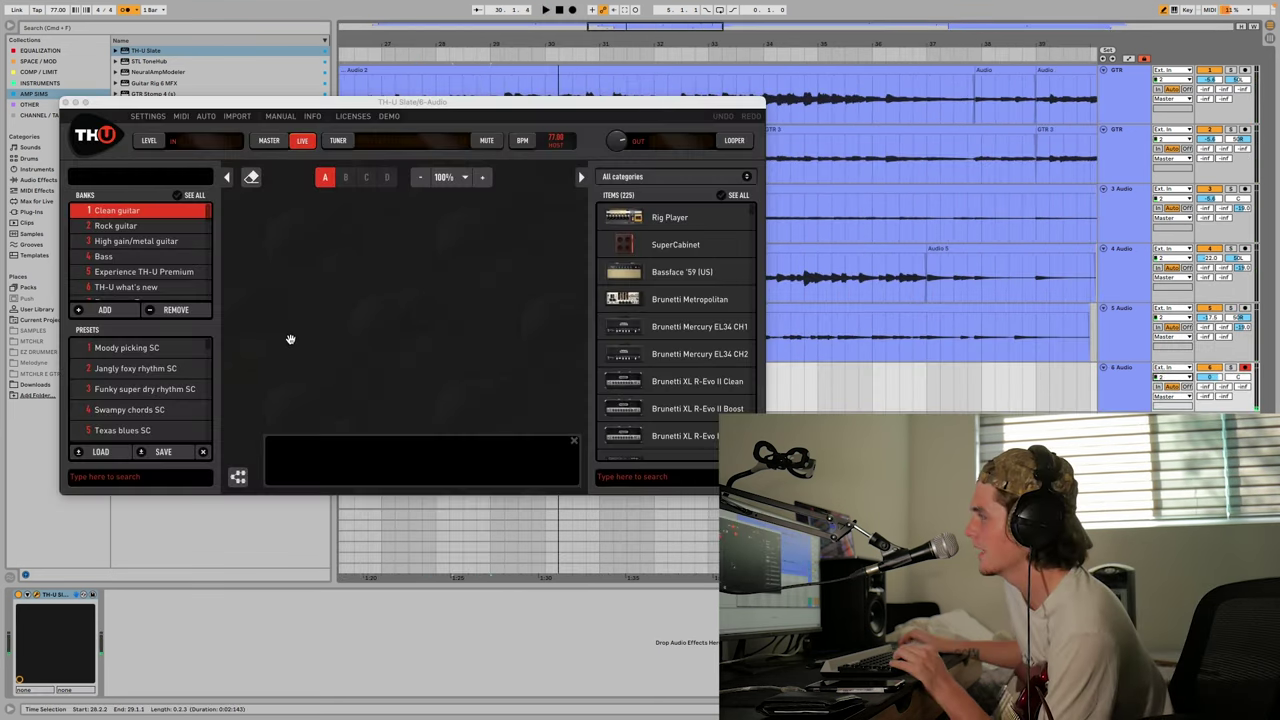
# Load the Rig Player into the empty TH-U rig, choose the Overloud Custom Clean rig model, and close the plug-in.
pyautogui.moveTo(655, 217); pyautogui.dragTo(380, 327)
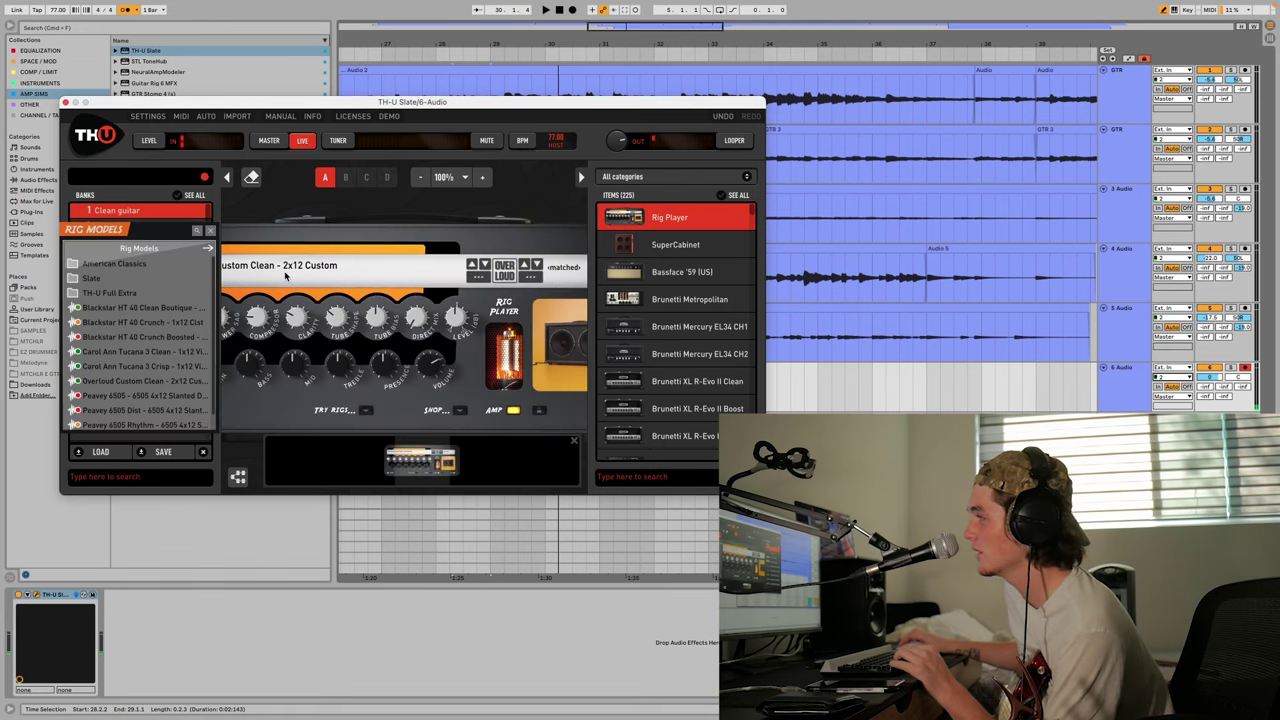
pyautogui.scroll(-1, 168, 341)
pyautogui.click(156, 364)
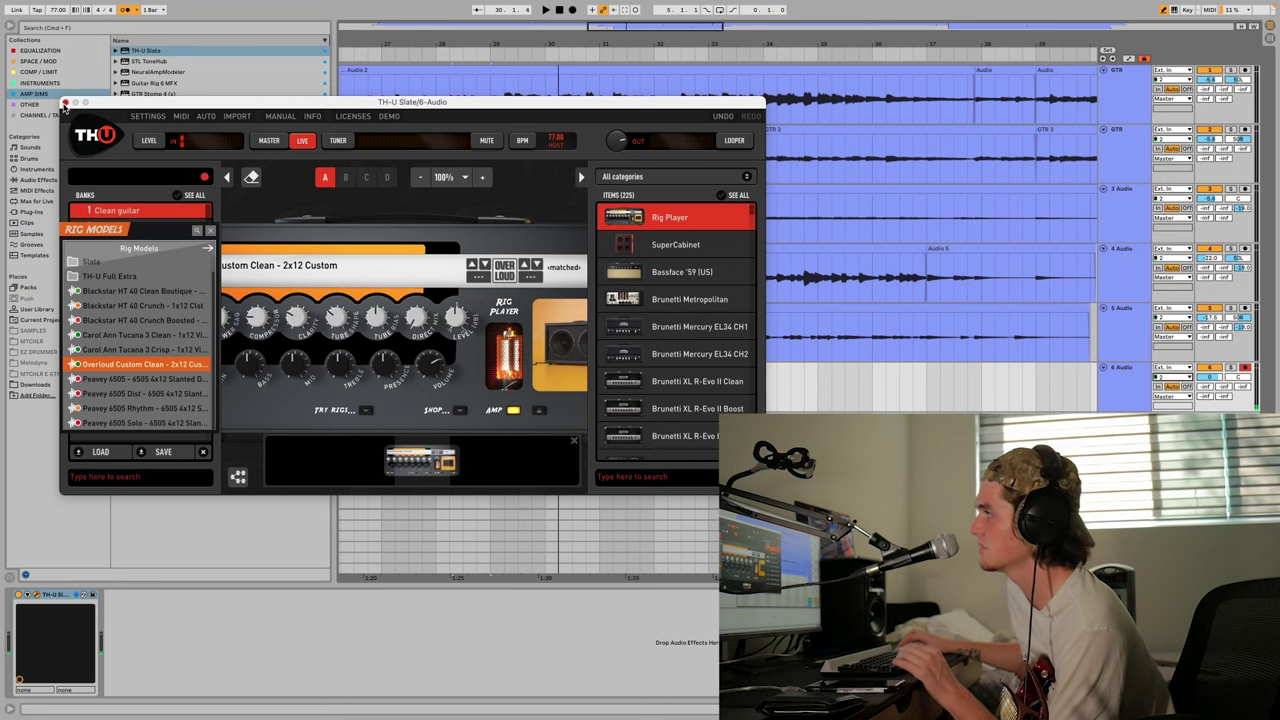
pyautogui.click(65, 102)
# Play the arrangement from 28.2.1 on the sixth track and lower the volume of the seventh audio track.
pyautogui.click(433, 384)
pyautogui.press('space')
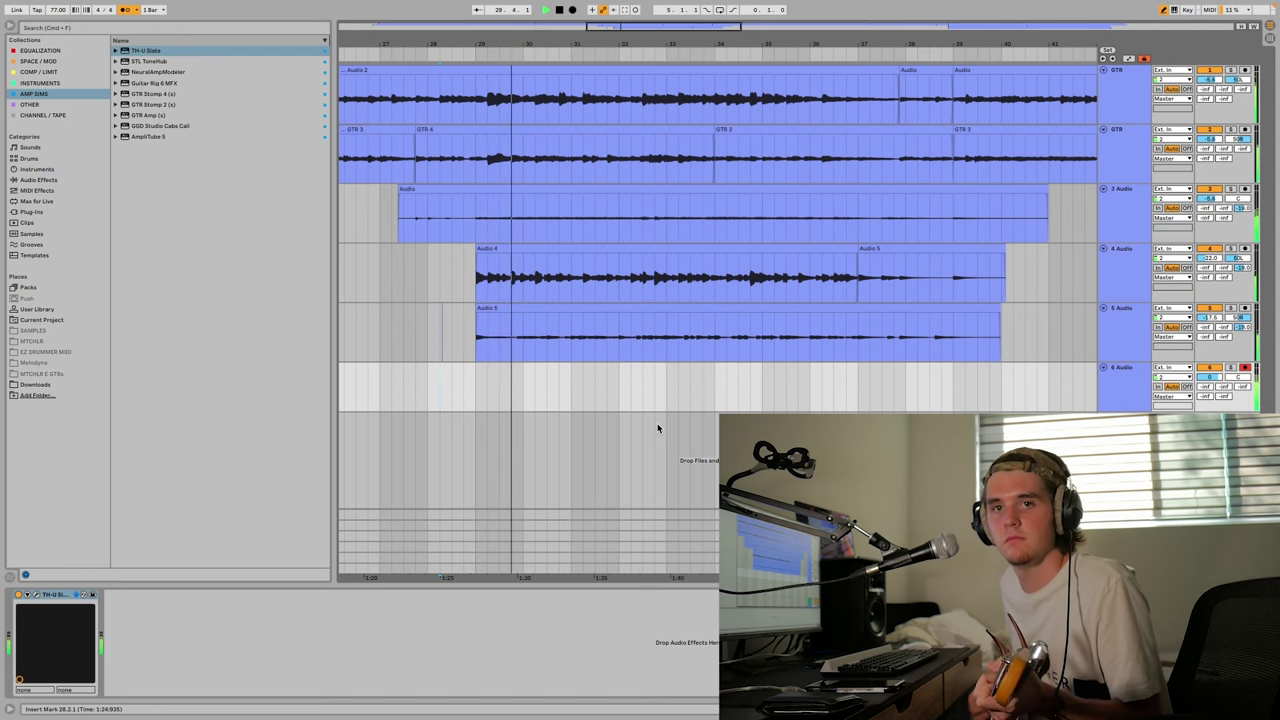
pyautogui.press('space')
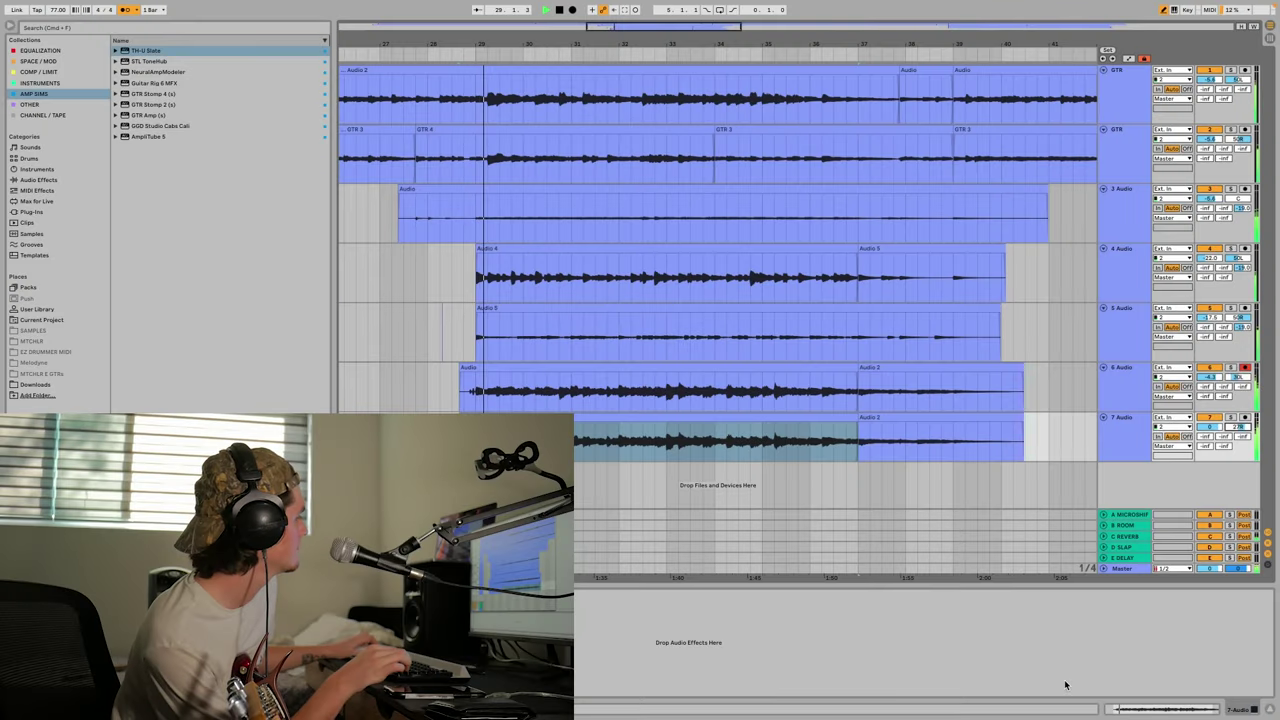
pyautogui.moveTo(1210, 430); pyautogui.dragTo(1210, 441)
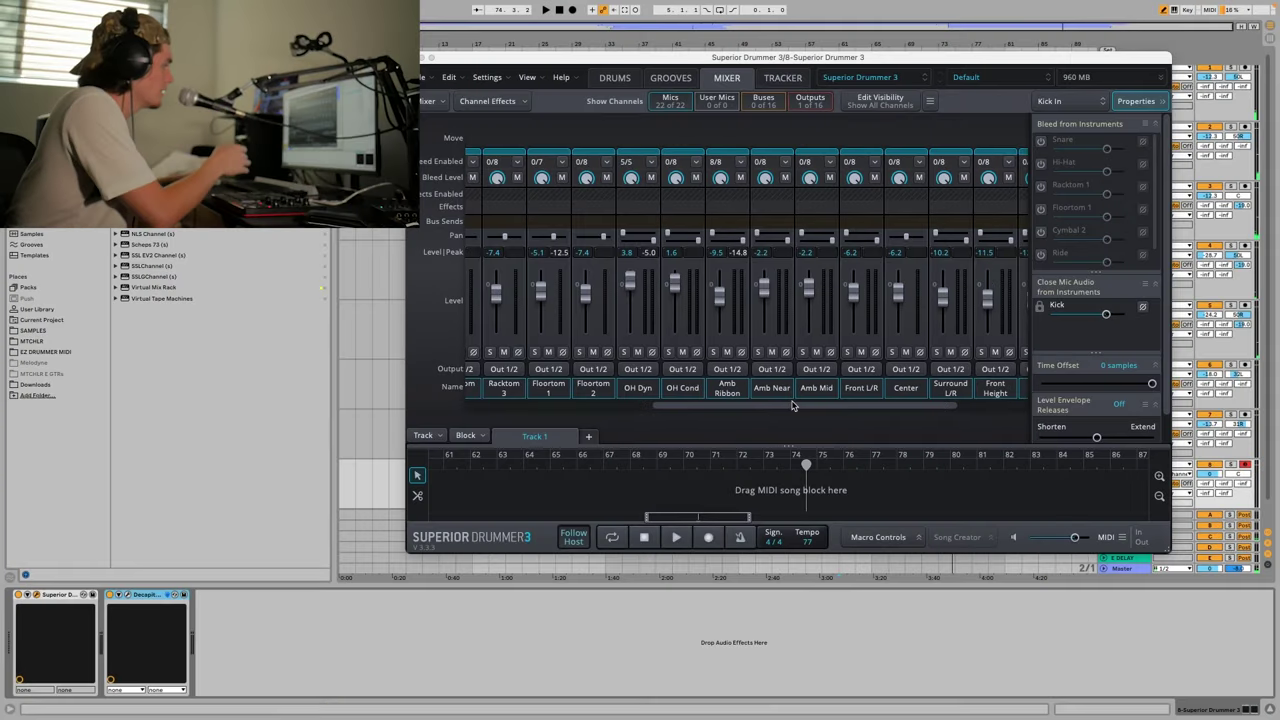
# Enable bleed from all instruments on the Front Height and Surround L/R channels in the Superior Drummer mixer.
pyautogui.moveTo(793, 405); pyautogui.dragTo(872, 275)
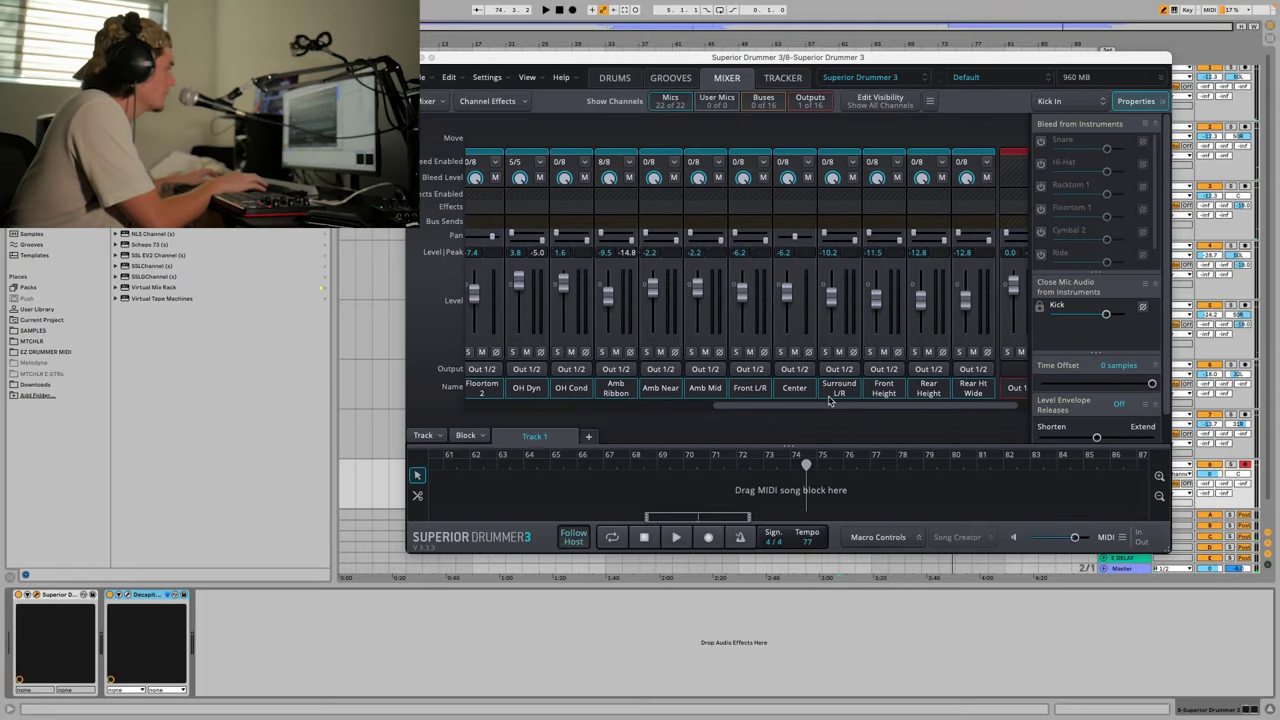
pyautogui.click(899, 162)
pyautogui.click(945, 177)
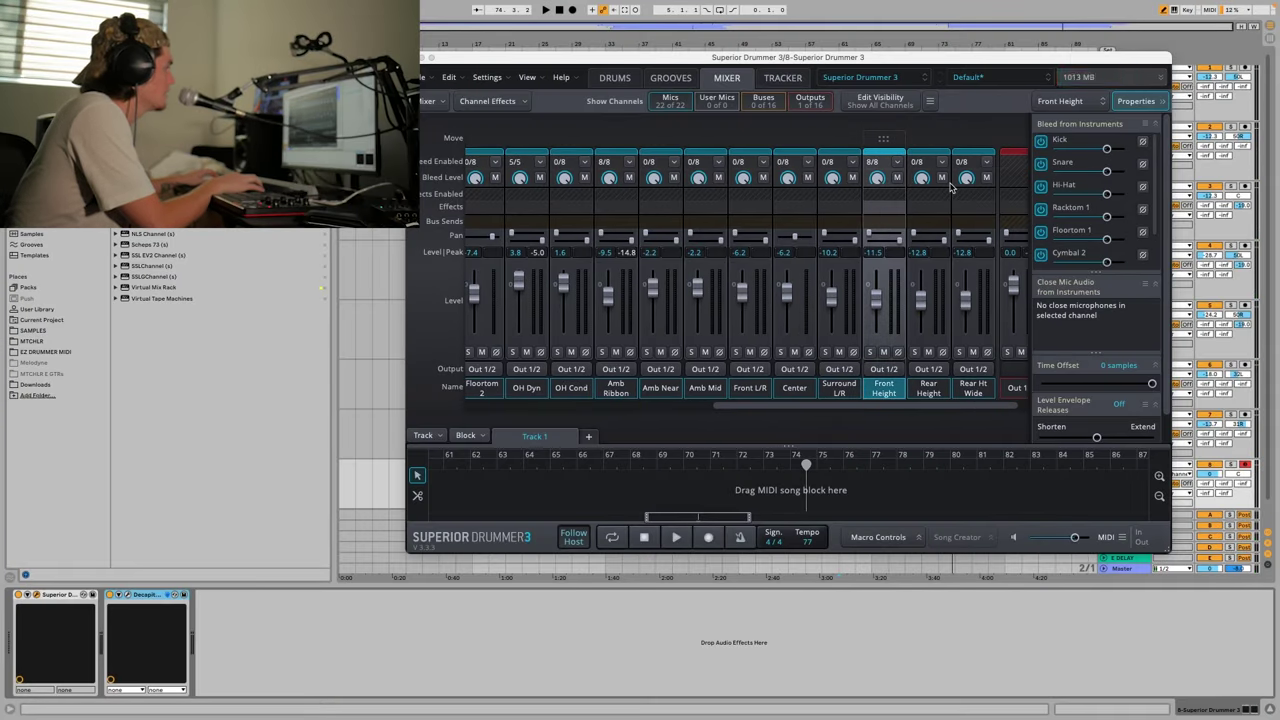
pyautogui.click(853, 163)
pyautogui.click(862, 178)
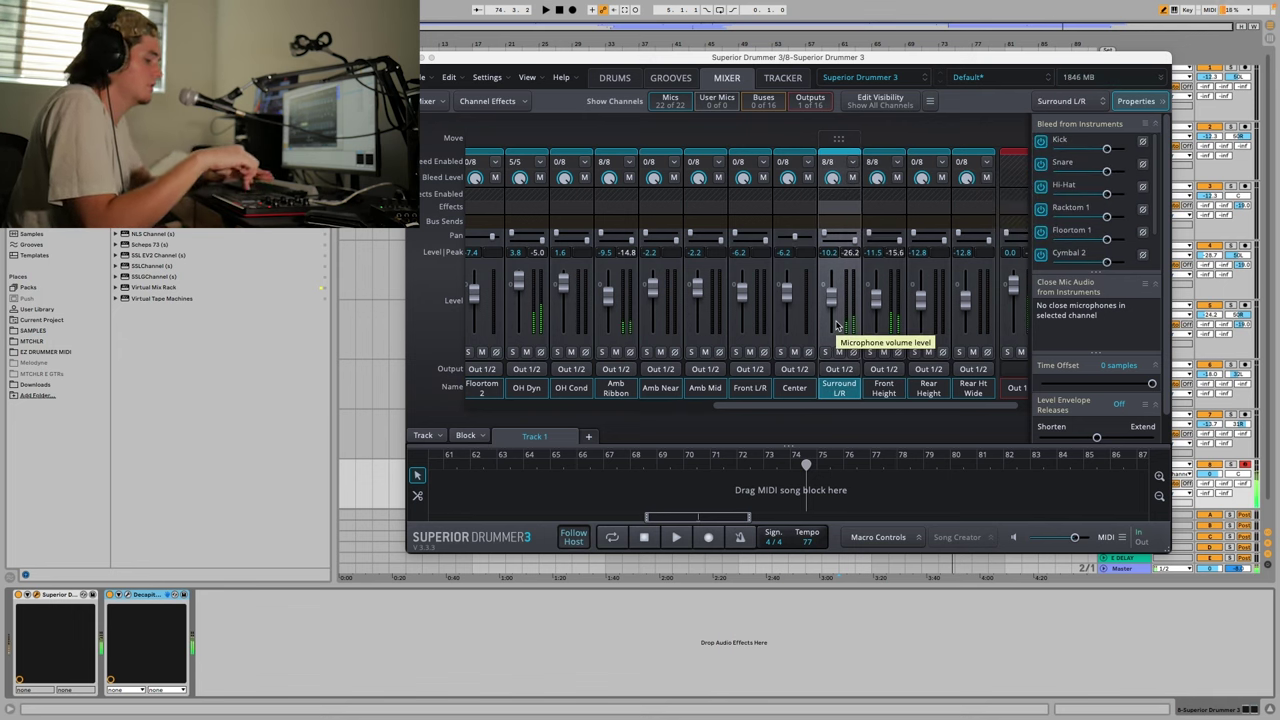
# Swap the kick drum in Superior Drummer to the 18x20" Ayotte Classic and advance to another kick model.
pyautogui.click(614, 78)
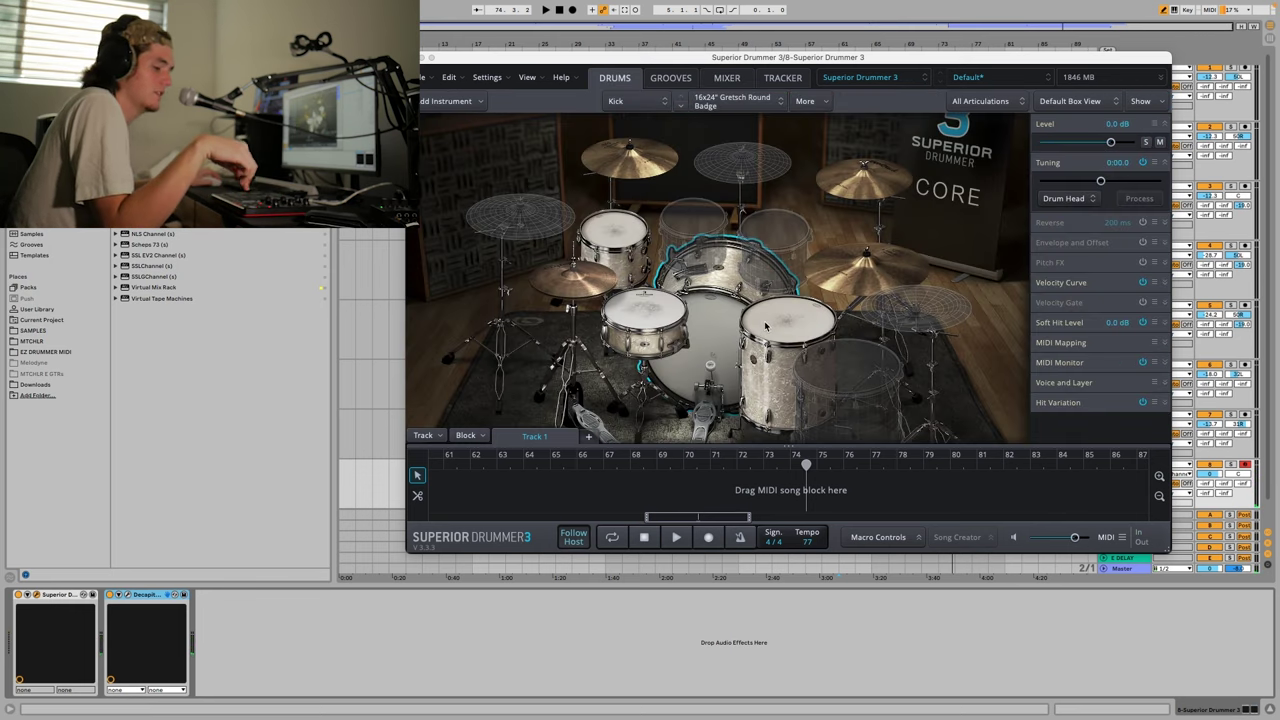
pyautogui.click(680, 106)
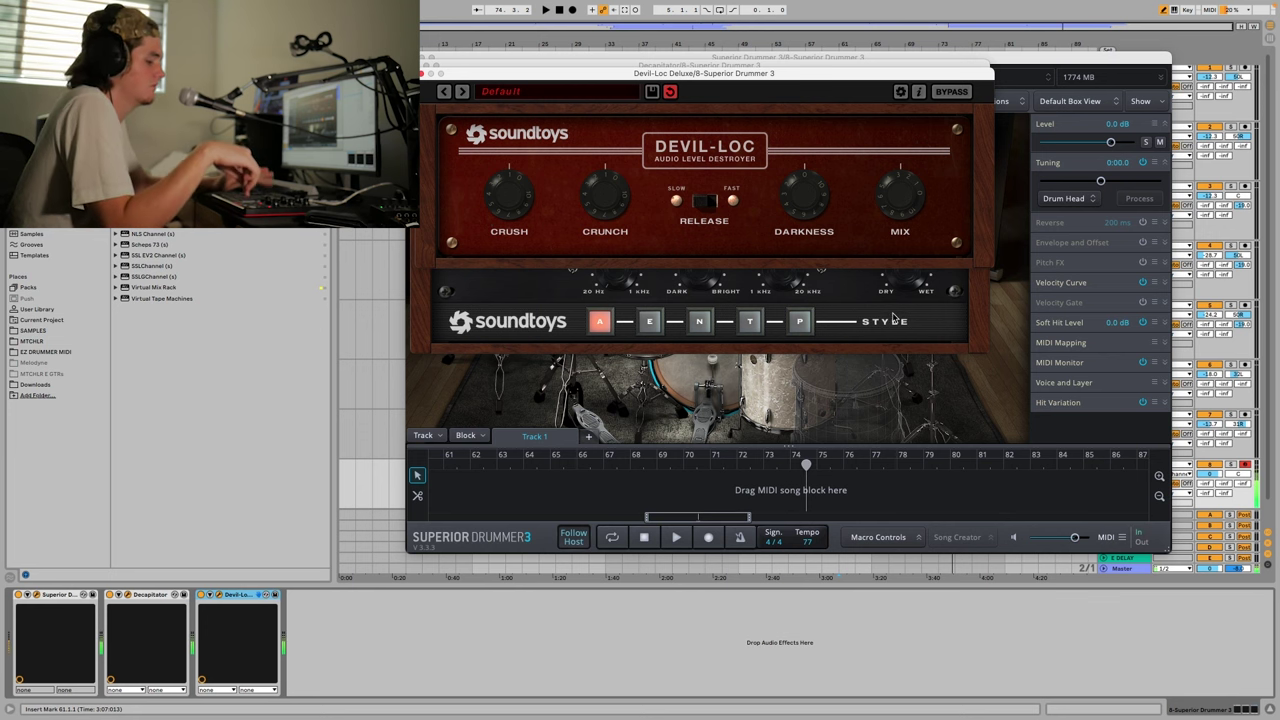
pyautogui.click(862, 386)
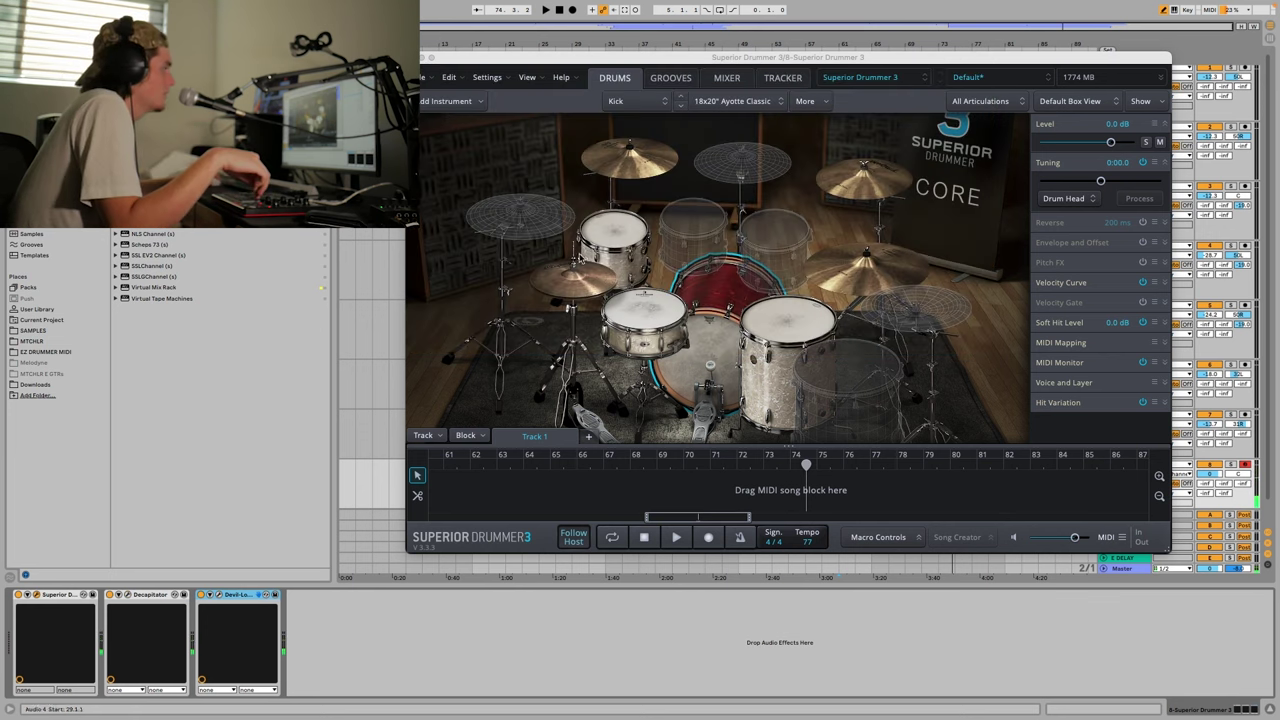
pyautogui.click(681, 105)
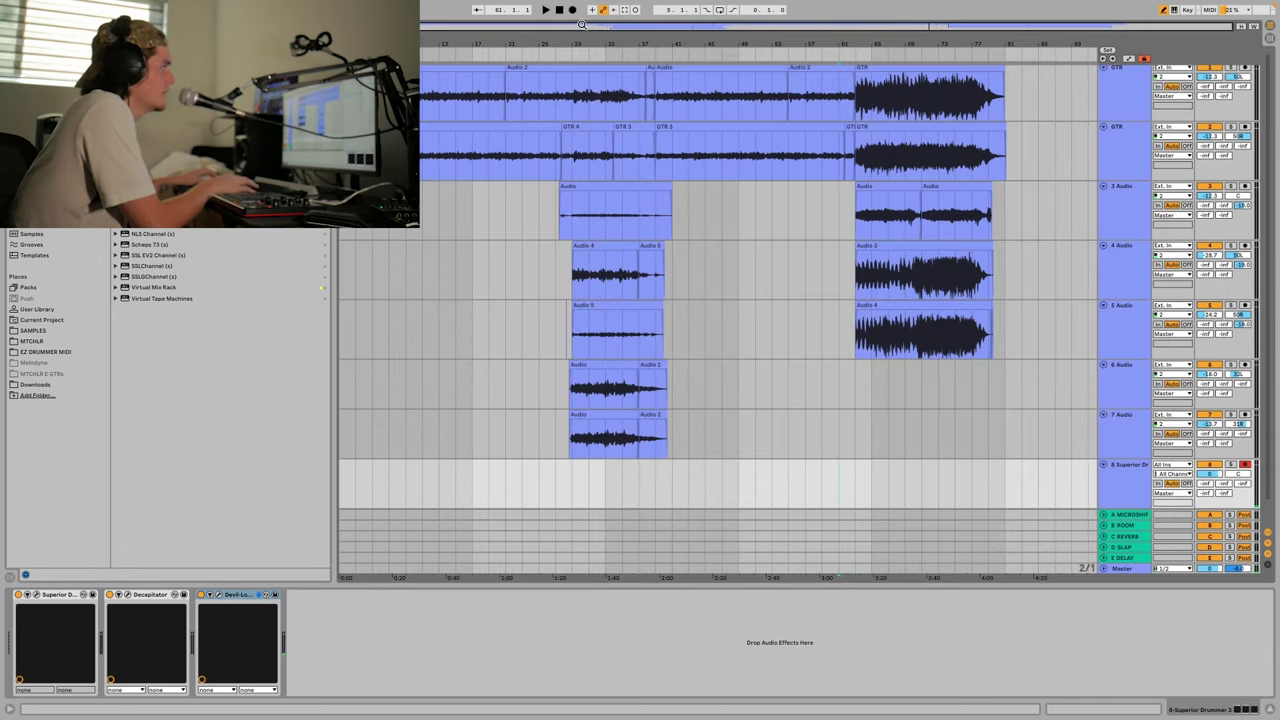
# Record a drum part on the Superior Drummer track and add Kramer Tape to the end of its device chain.
pyautogui.click(573, 10)
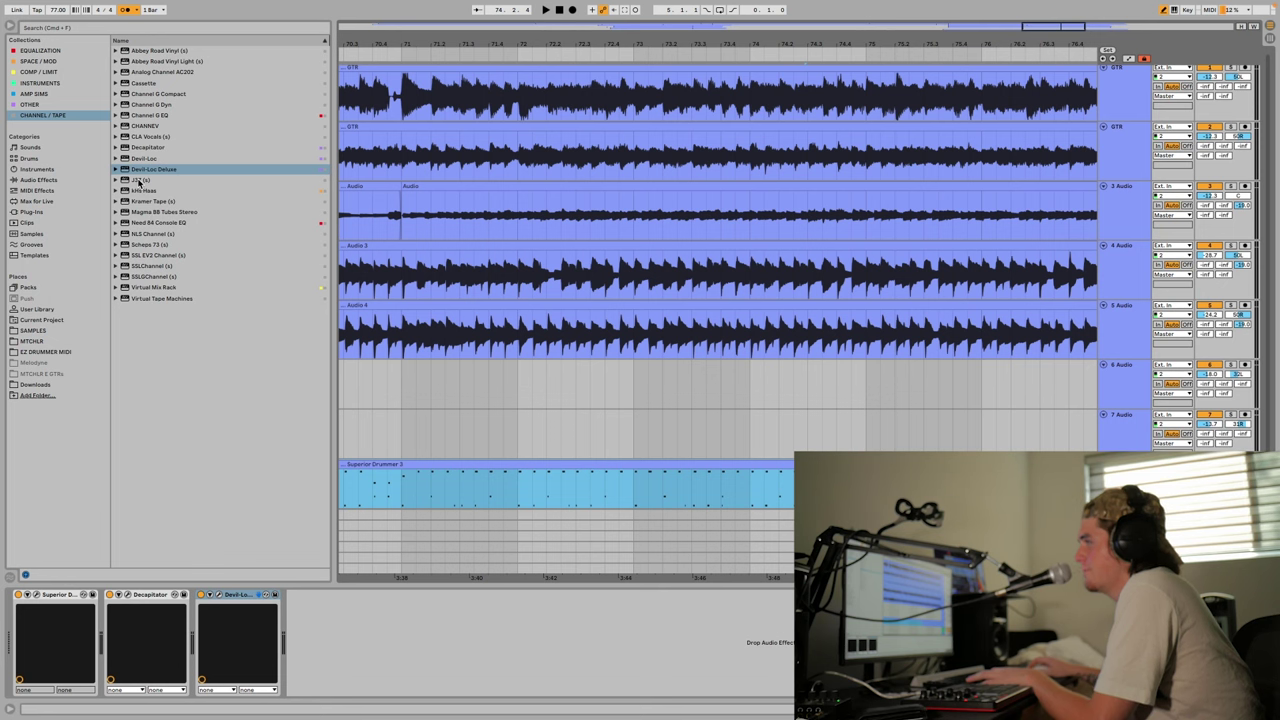
pyautogui.moveTo(140, 200); pyautogui.dragTo(443, 491)
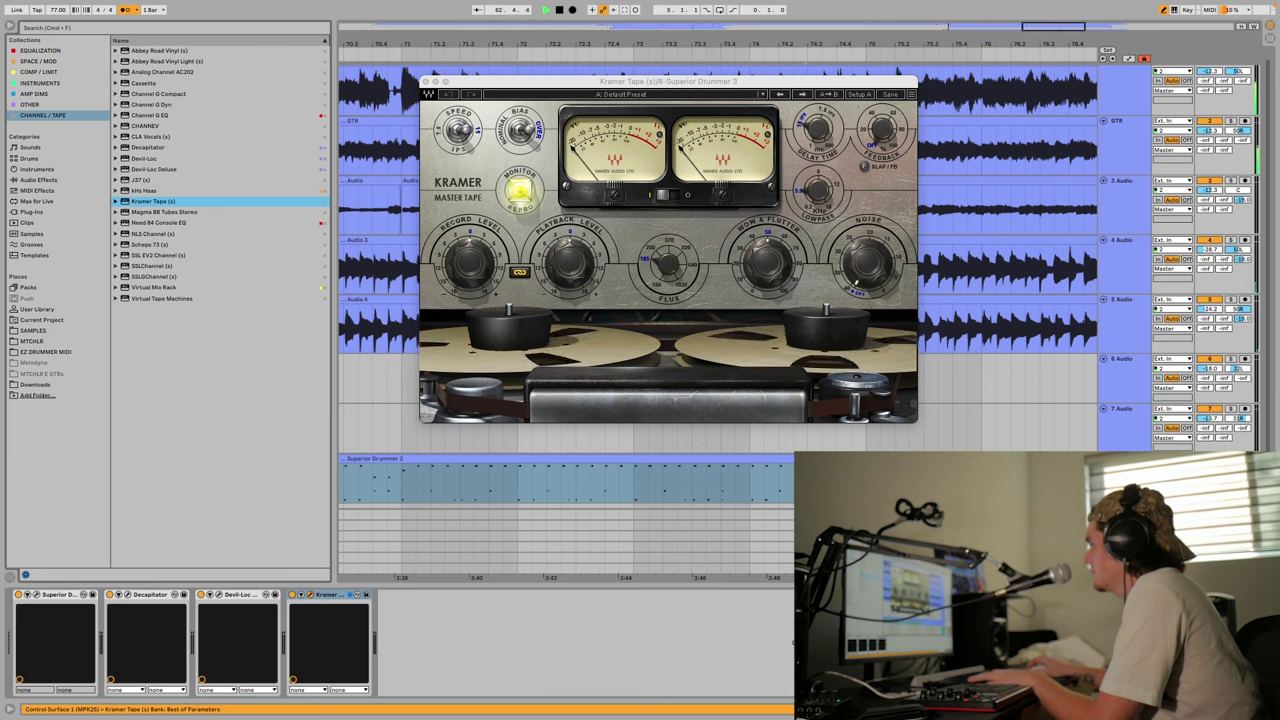
pyautogui.click(1231, 459)
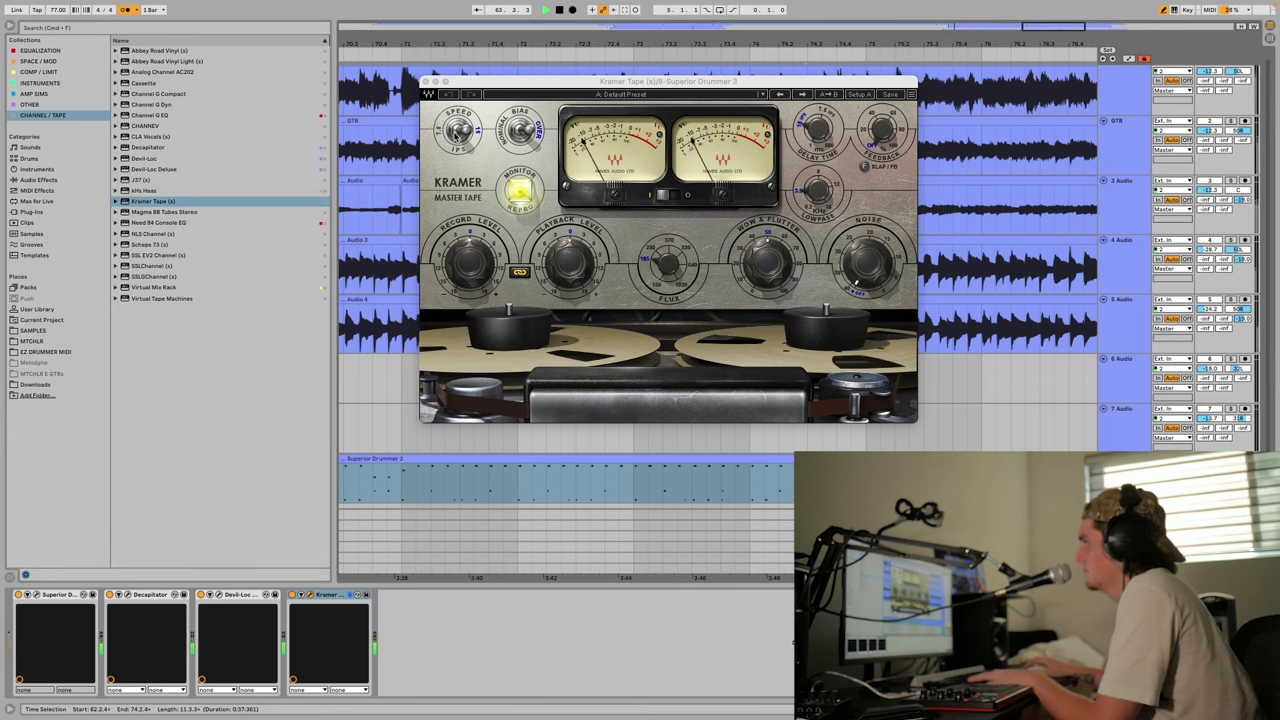
# Audition the other tape speed in Kramer Tape, return the speed to 15 ips, and close the plug-in.
pyautogui.click(457, 131)
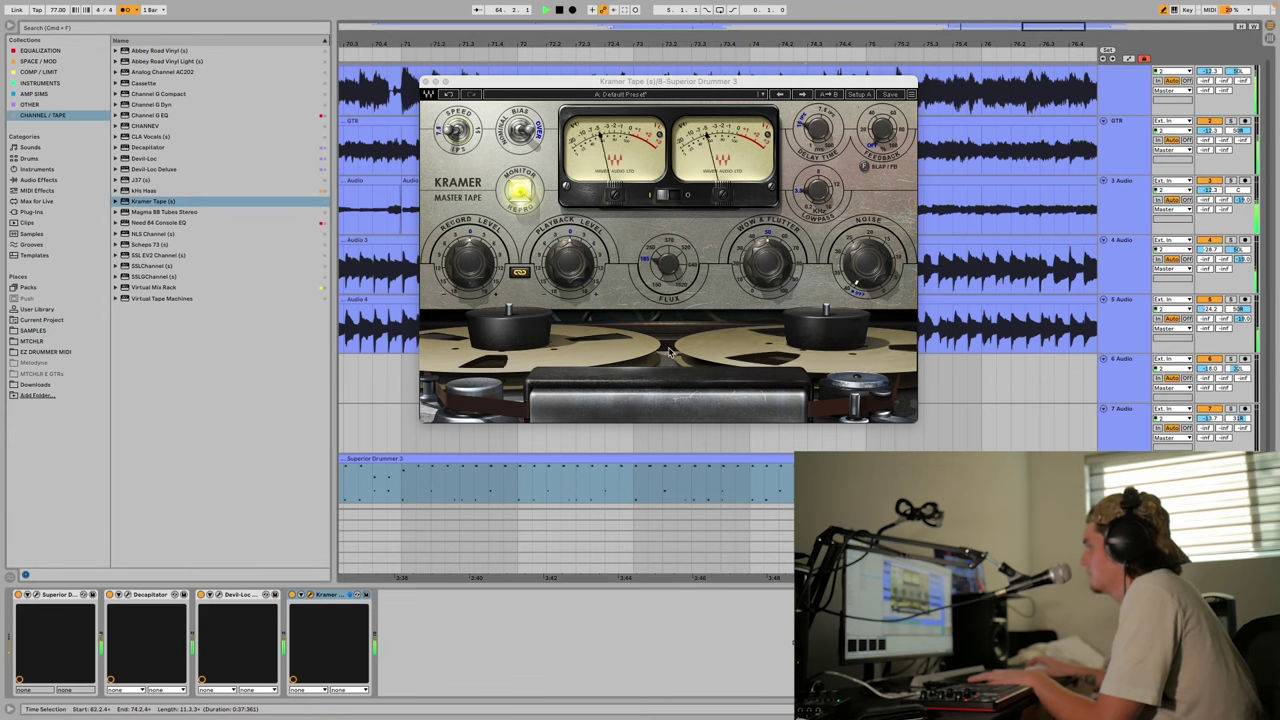
pyautogui.click(460, 131)
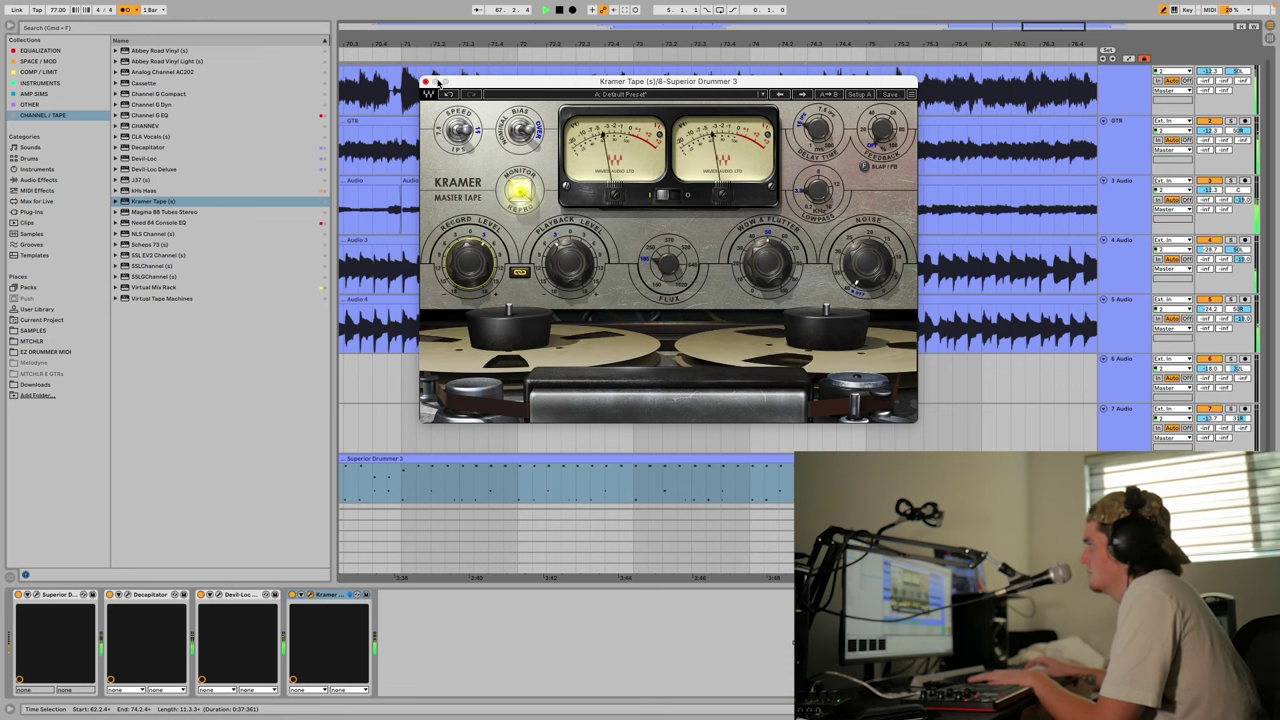
pyautogui.click(426, 82)
# Draw drum hits at 1.3 and 1.4, including C3 notes, at the start of the Superior Drummer clip and play from bar 62.
pyautogui.scroll(-5, 552, 450)
pyautogui.click(388, 512)
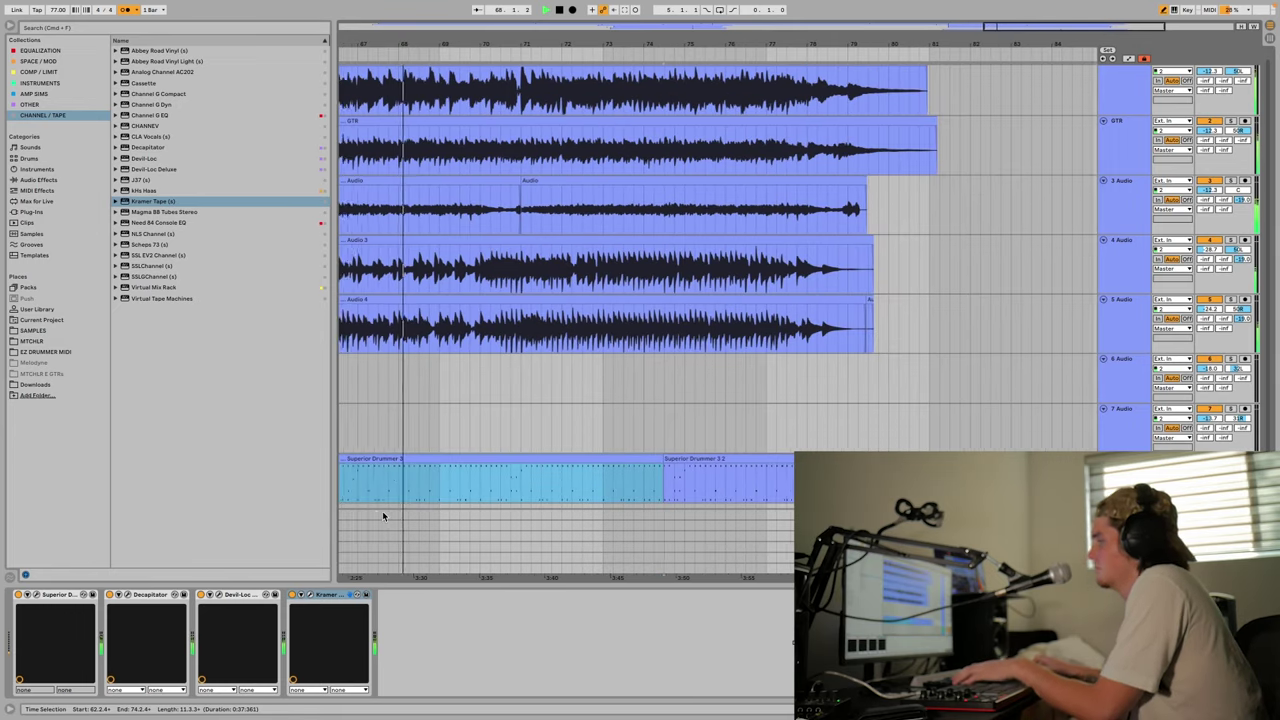
pyautogui.hscroll(-3, 410, 510)
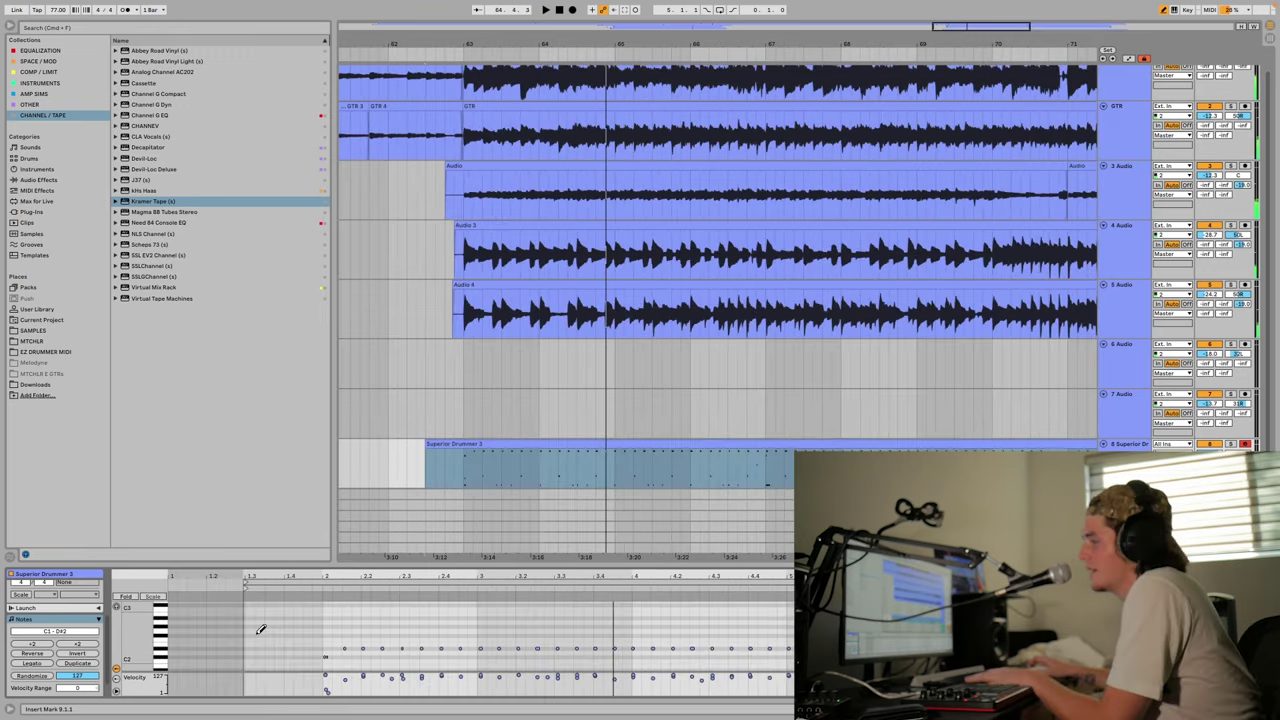
pyautogui.click(253, 643)
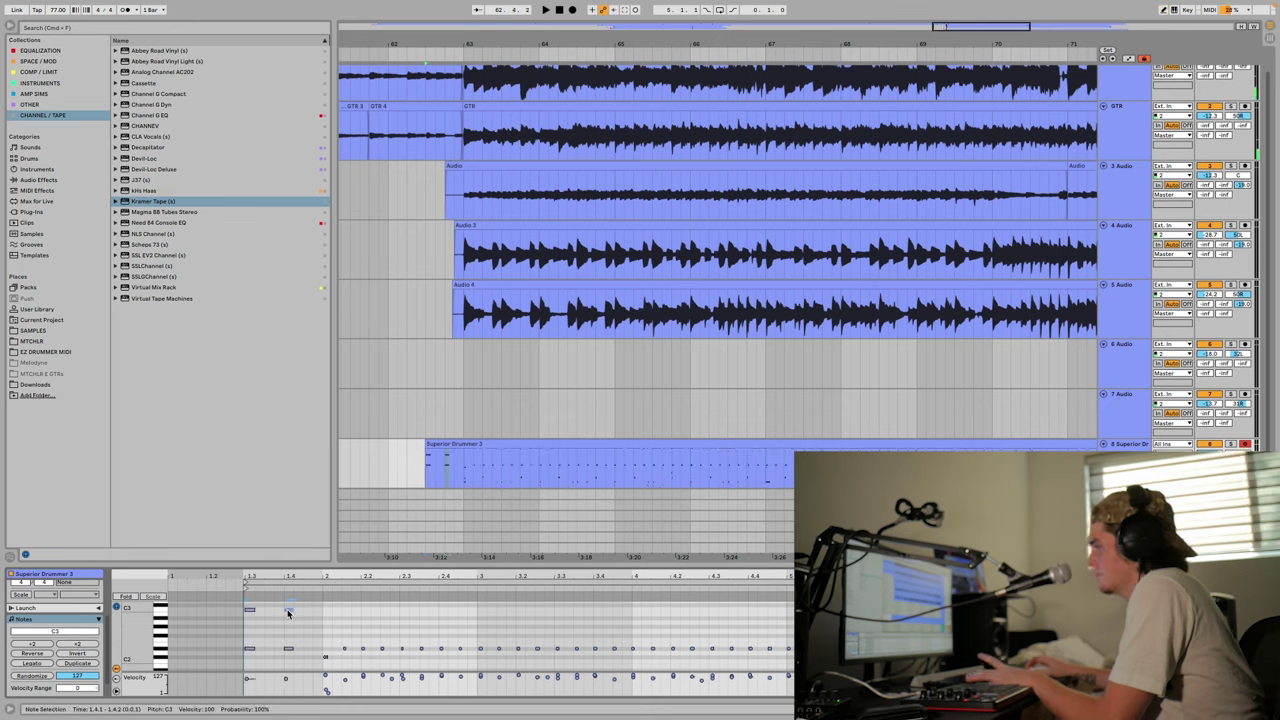
pyautogui.press('space')
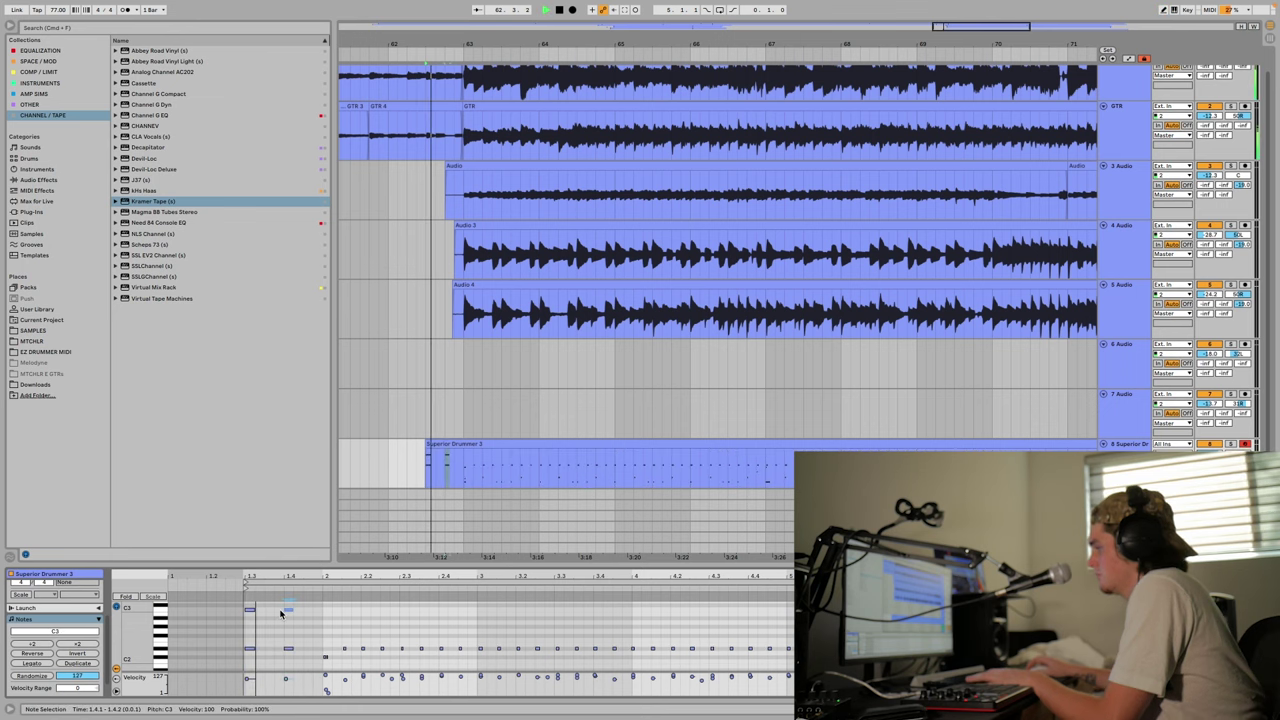
pyautogui.click(397, 474)
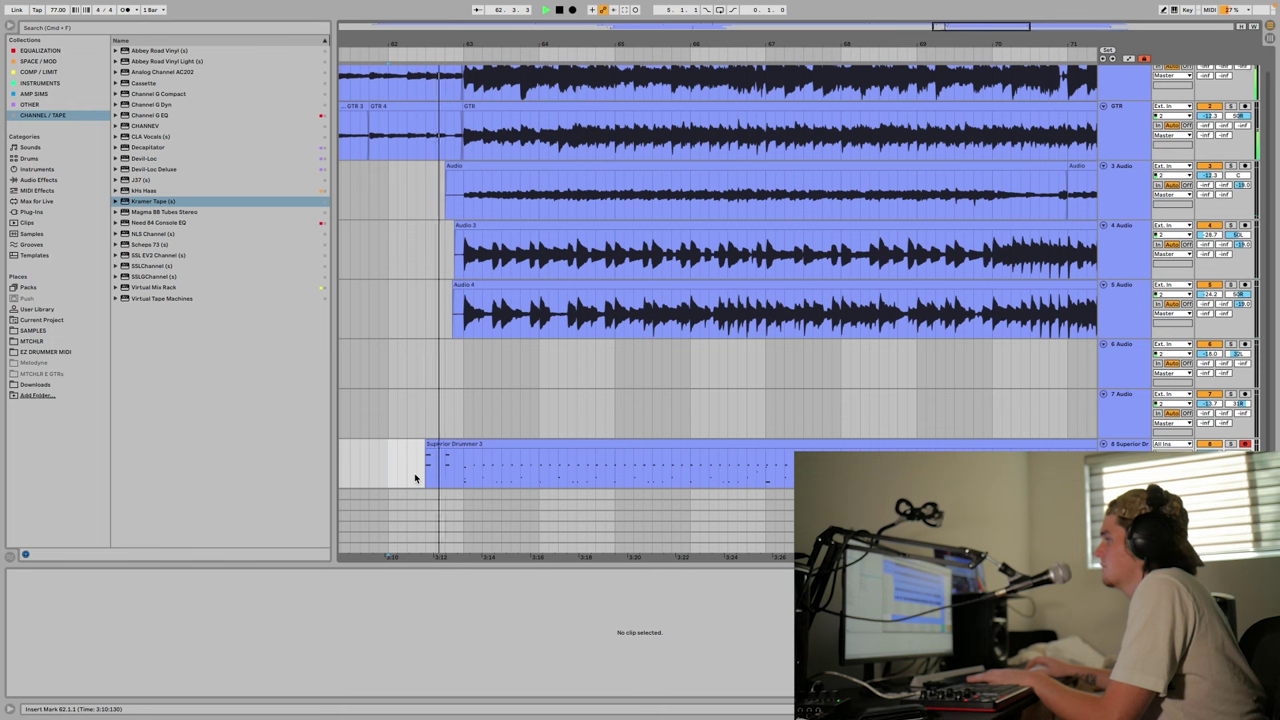
# Add a Phaser-Flanger after Kramer Tape on the drum track and switch it to Flanger mode.
pyautogui.scroll(5, 416, 454)
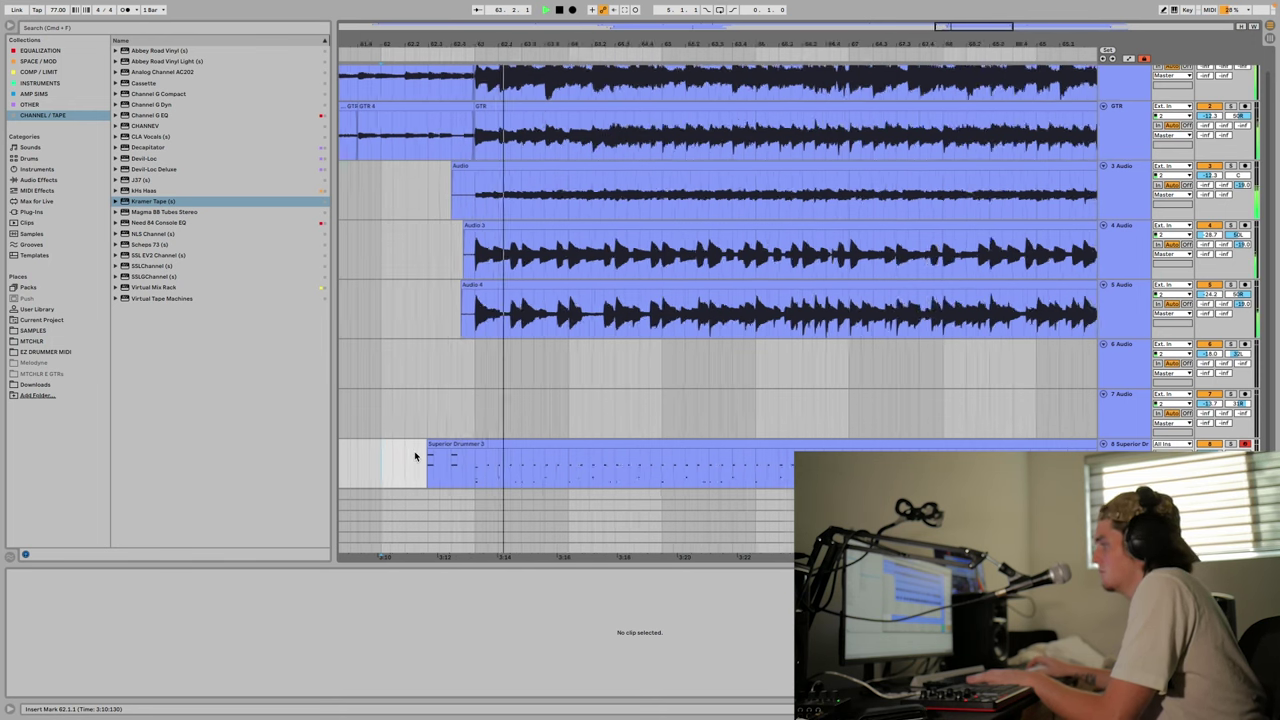
pyautogui.click(30, 180)
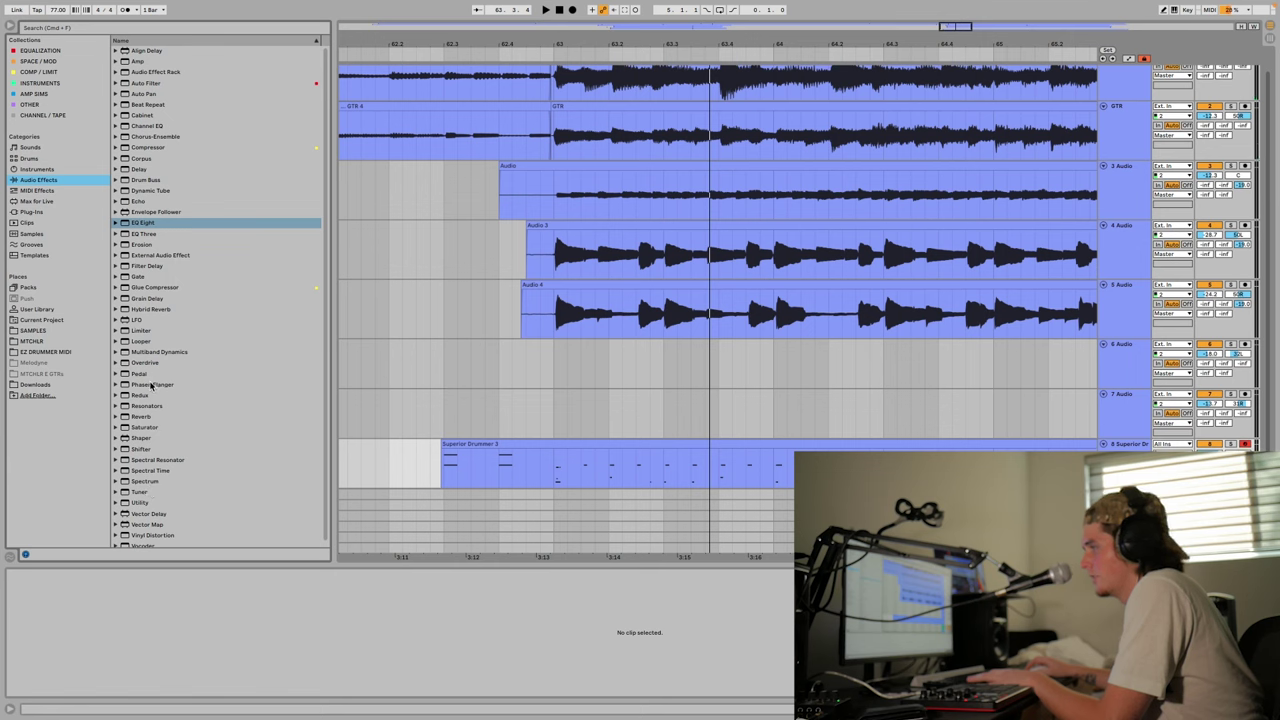
pyautogui.moveTo(151, 386); pyautogui.dragTo(163, 395)
pyautogui.moveTo(452, 463); pyautogui.dragTo(455, 465)
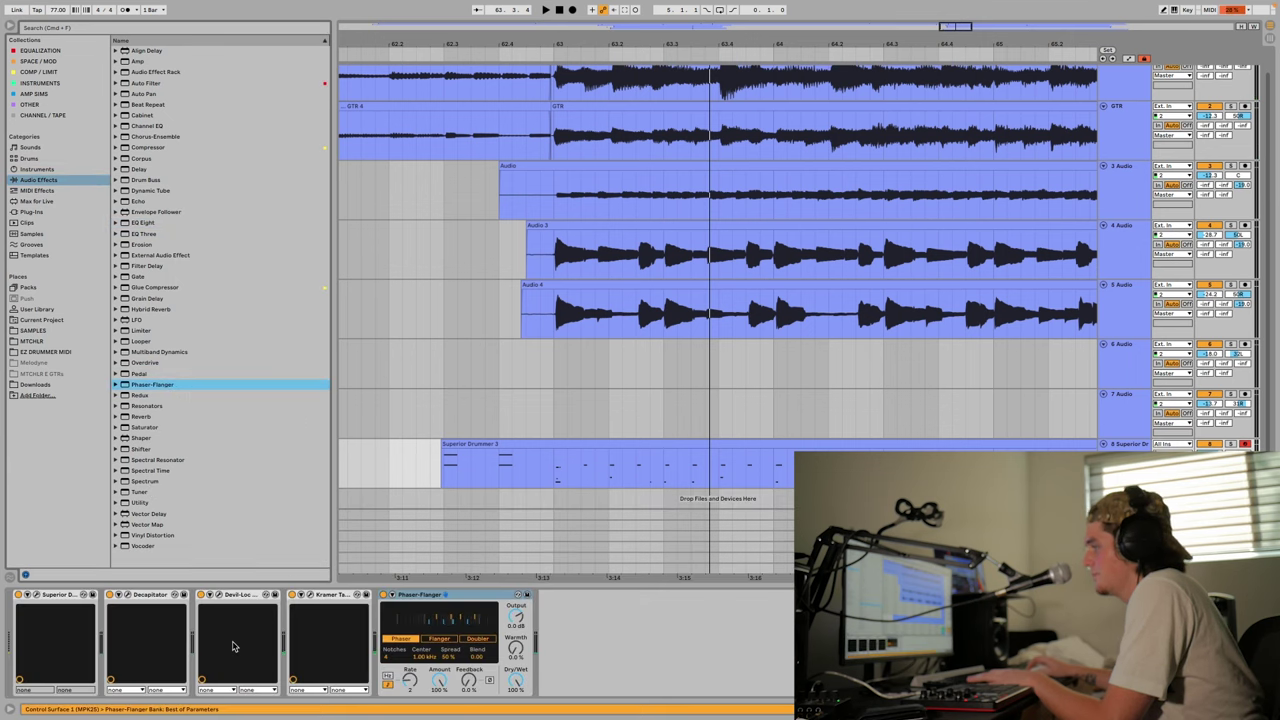
pyautogui.click(439, 639)
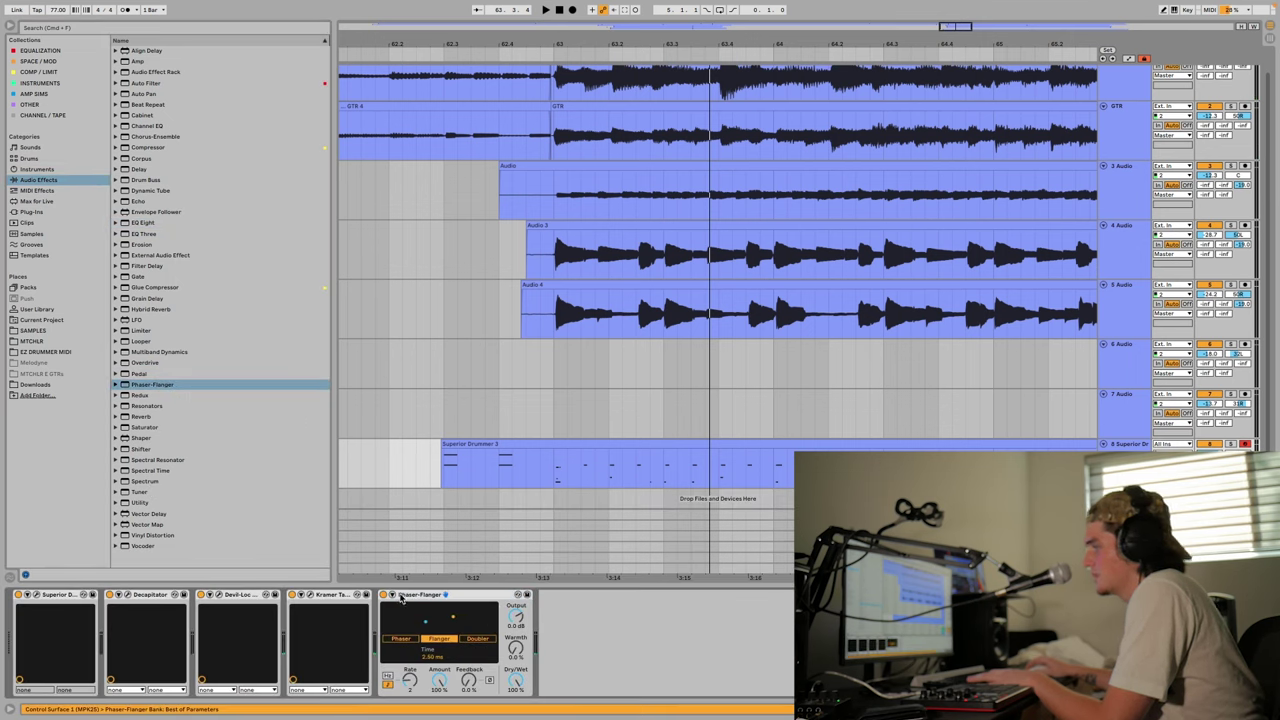
# Automate the flanger's Dry/Wet to fall from 100% at the drum clip's start to its minimum at bar 63, and audition it.
pyautogui.rightClick(512, 683)
pyautogui.click(555, 635)
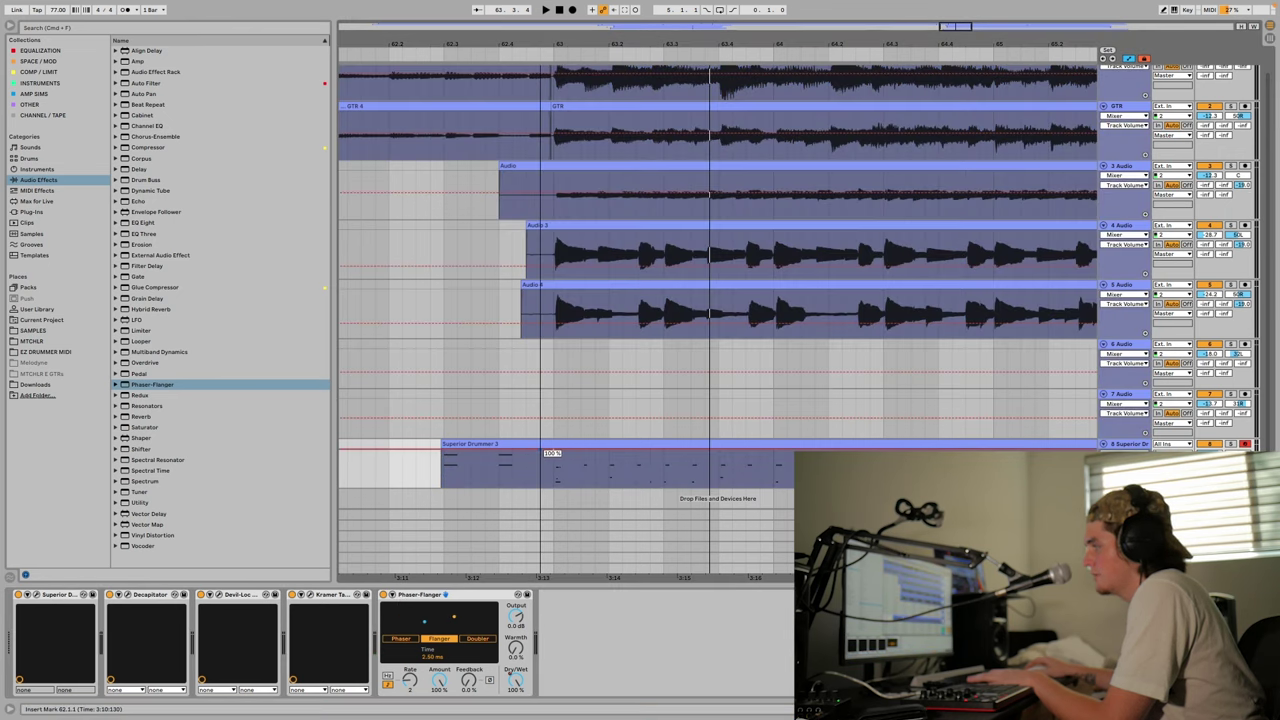
pyautogui.moveTo(555, 451); pyautogui.dragTo(554, 488)
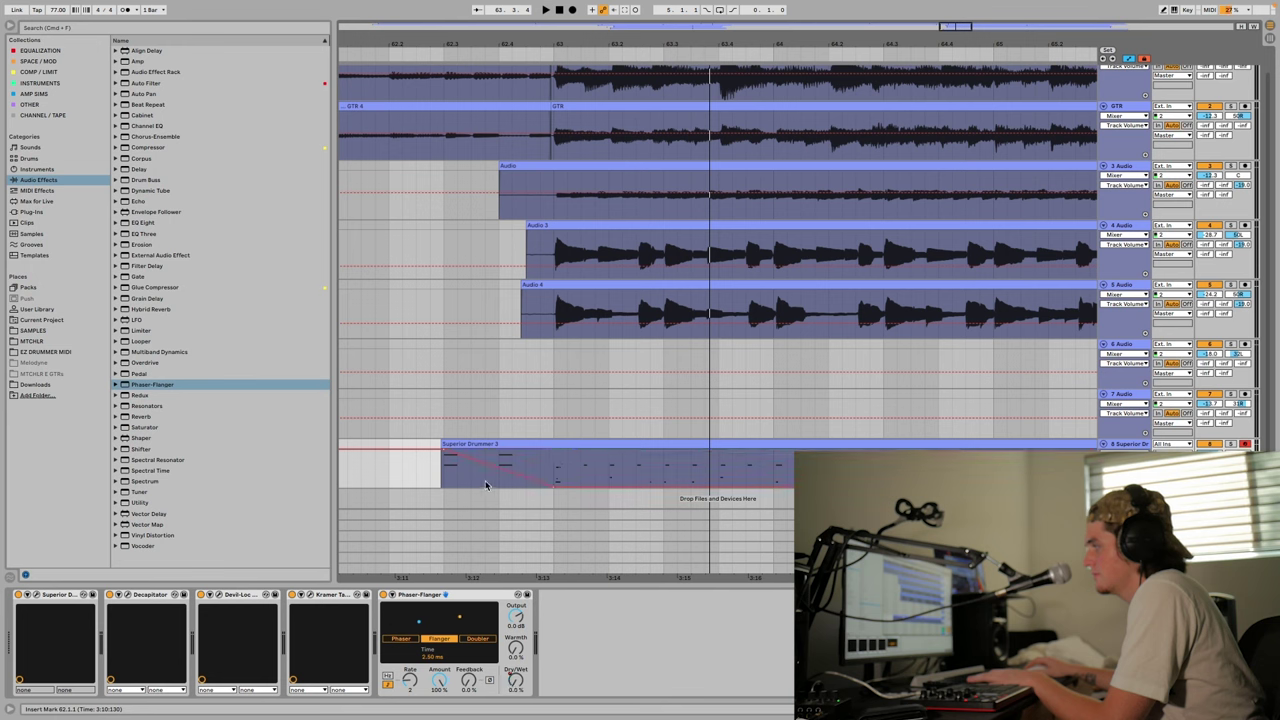
pyautogui.click(406, 470)
pyautogui.press('space')
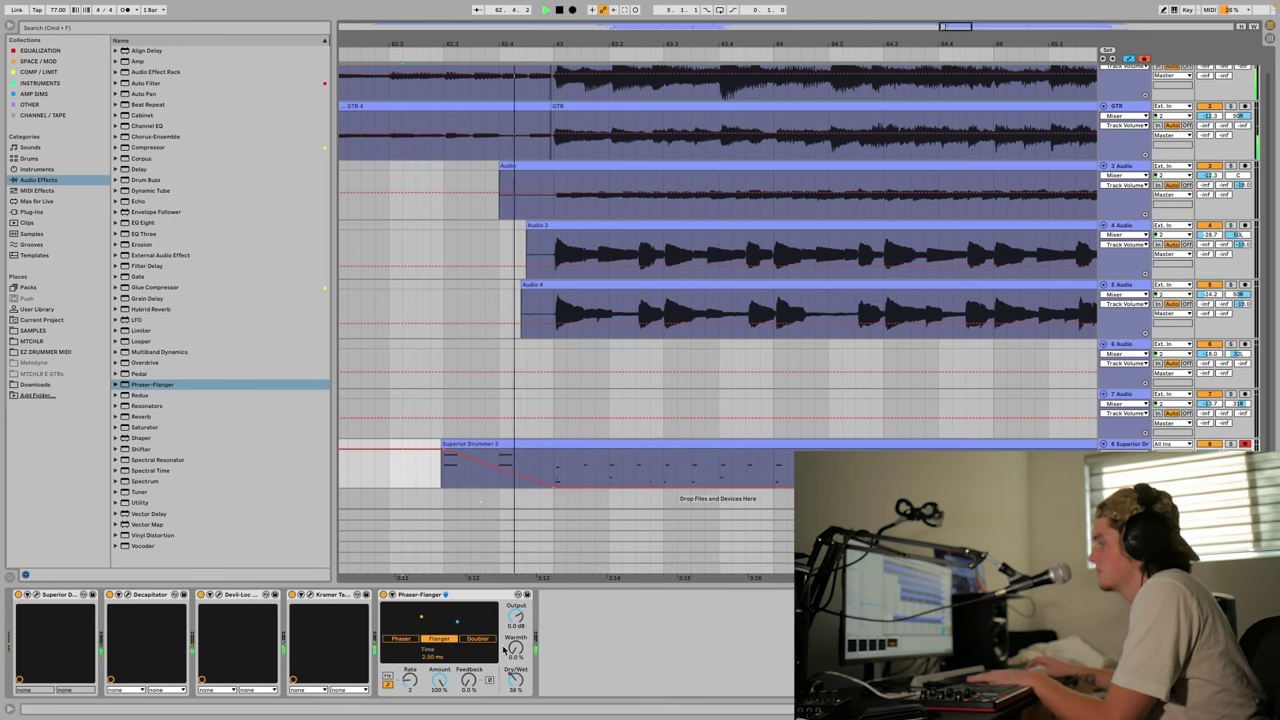
pyautogui.press('space')
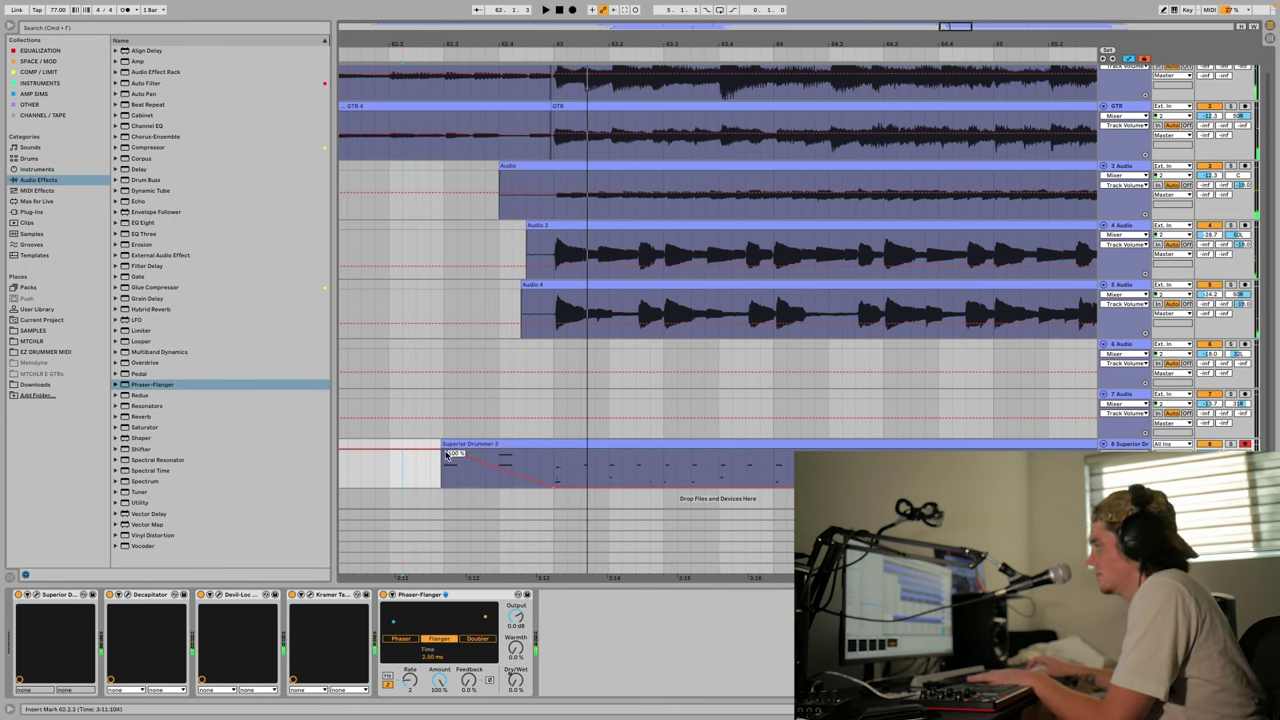
# Lower the start of the flanger's Dry/Wet automation and add a Reverb to the drum track.
pyautogui.moveTo(446, 453); pyautogui.dragTo(446, 469)
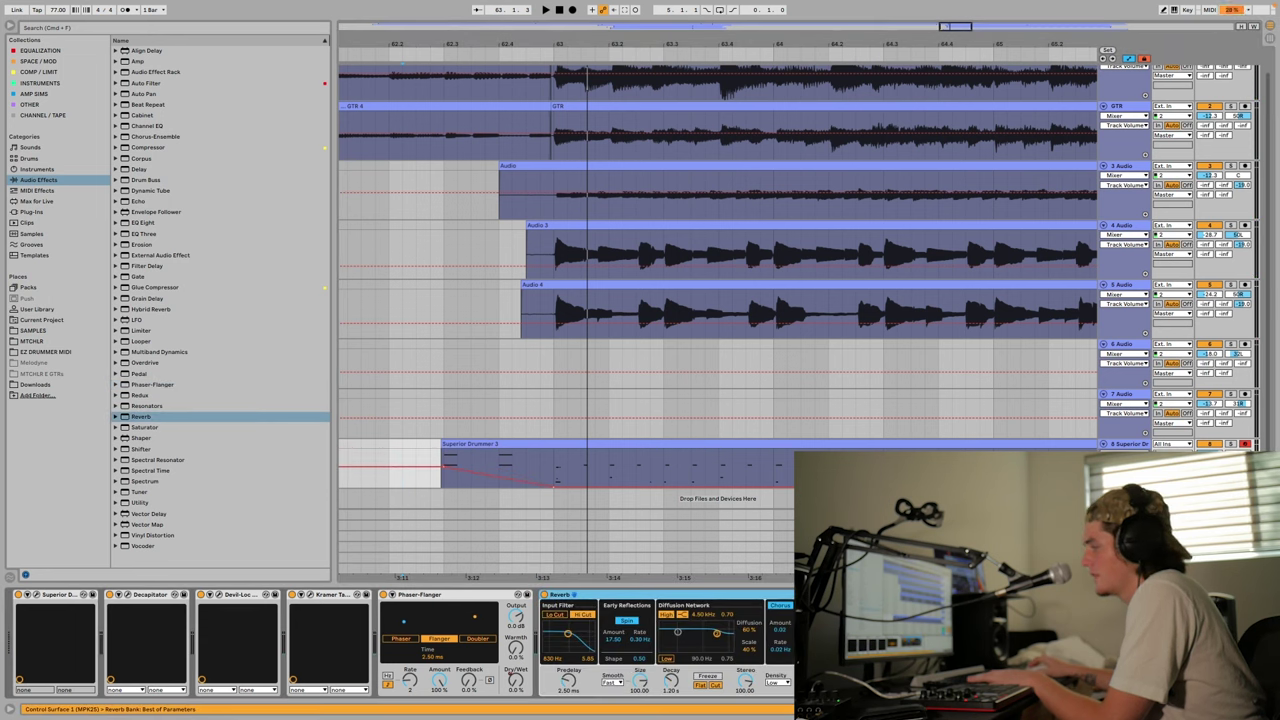
pyautogui.click(431, 486)
pyautogui.press('space')
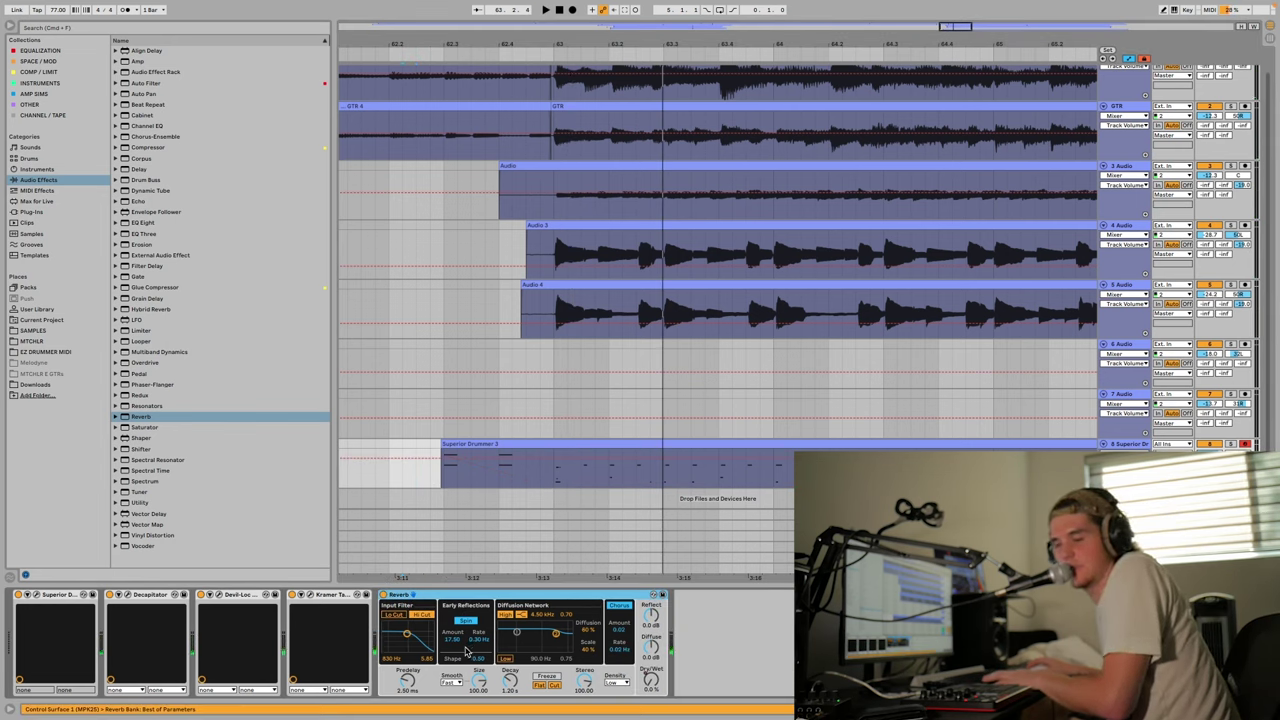
# Play back the drum entrance around bar 62 to audition the reverb together with the guitar tracks.
pyautogui.press('space')
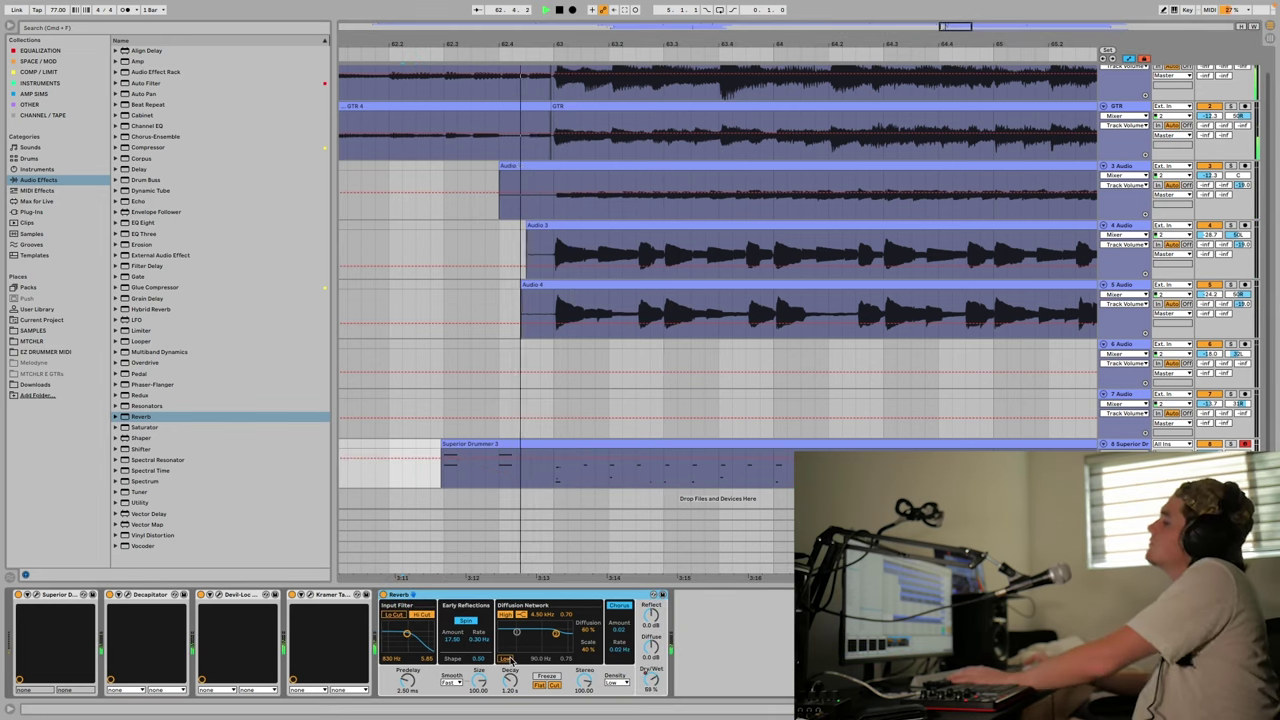
pyautogui.scroll(-3, 540, 435)
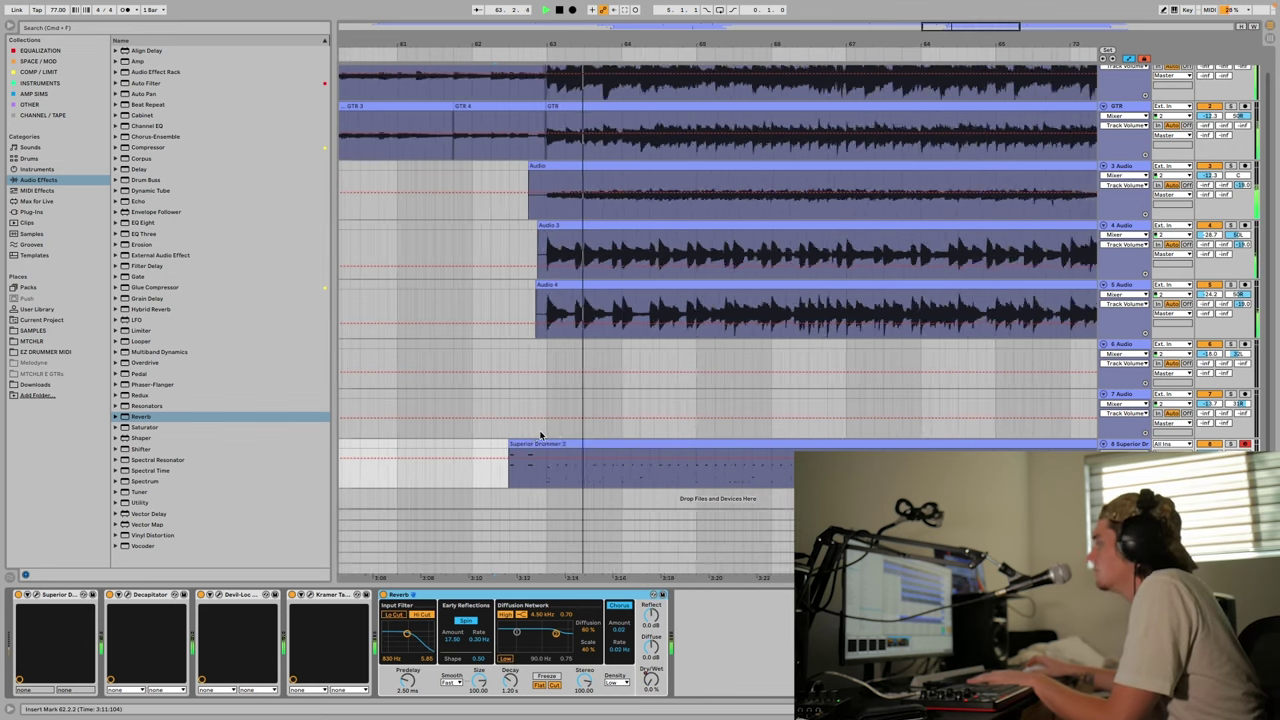
pyautogui.scroll(-5, 540, 435)
pyautogui.scroll(-1, 540, 435)
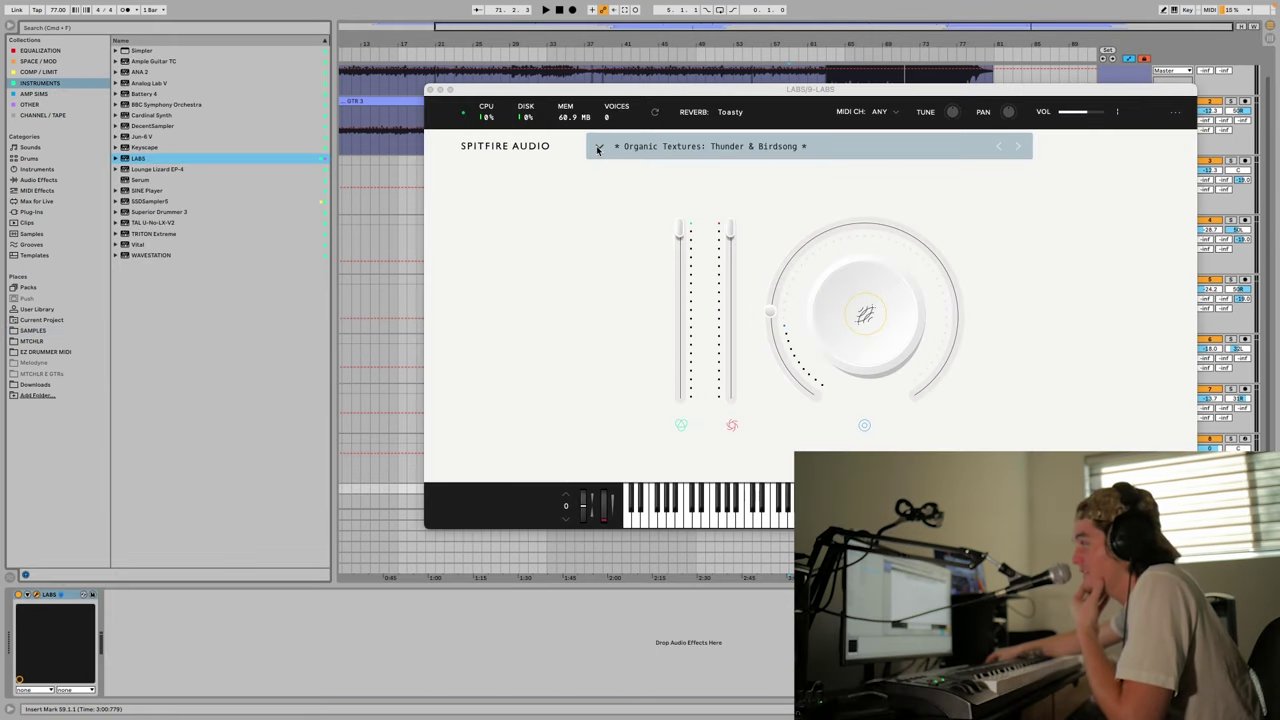
# Choose a preset in the LABS instrument and record a part on its track from bar 4.
pyautogui.click(598, 148)
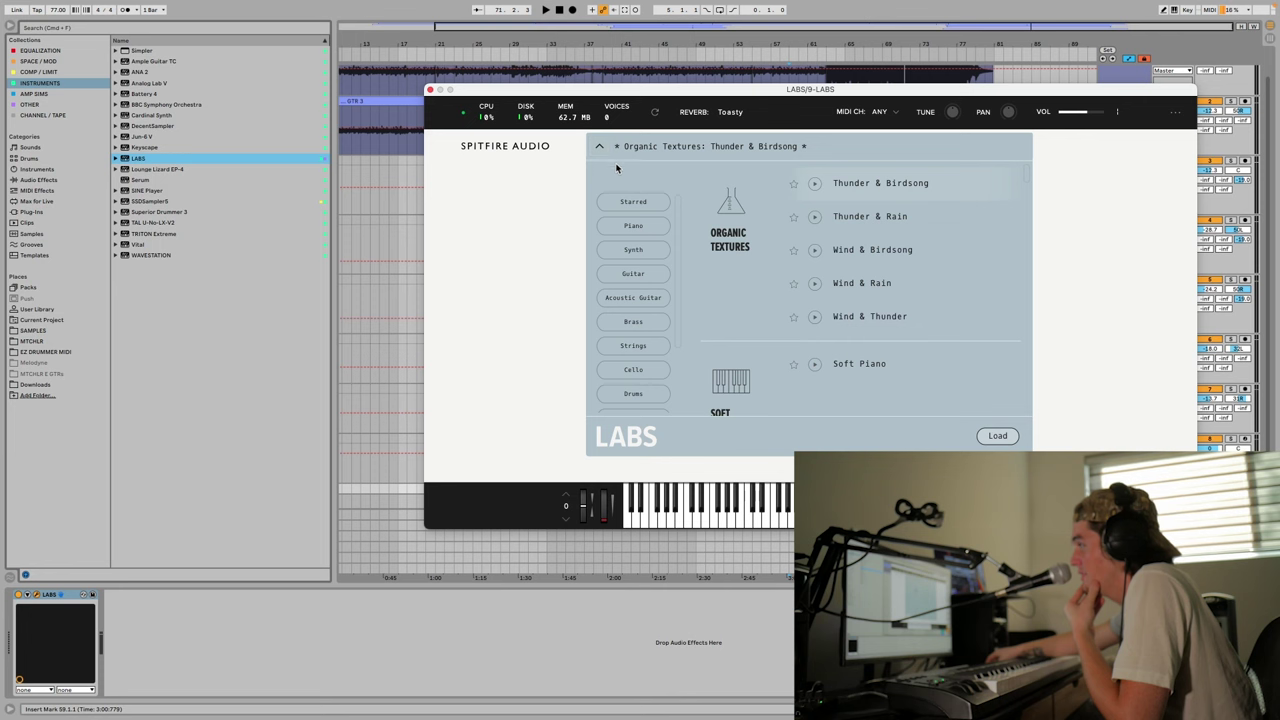
pyautogui.click(906, 288)
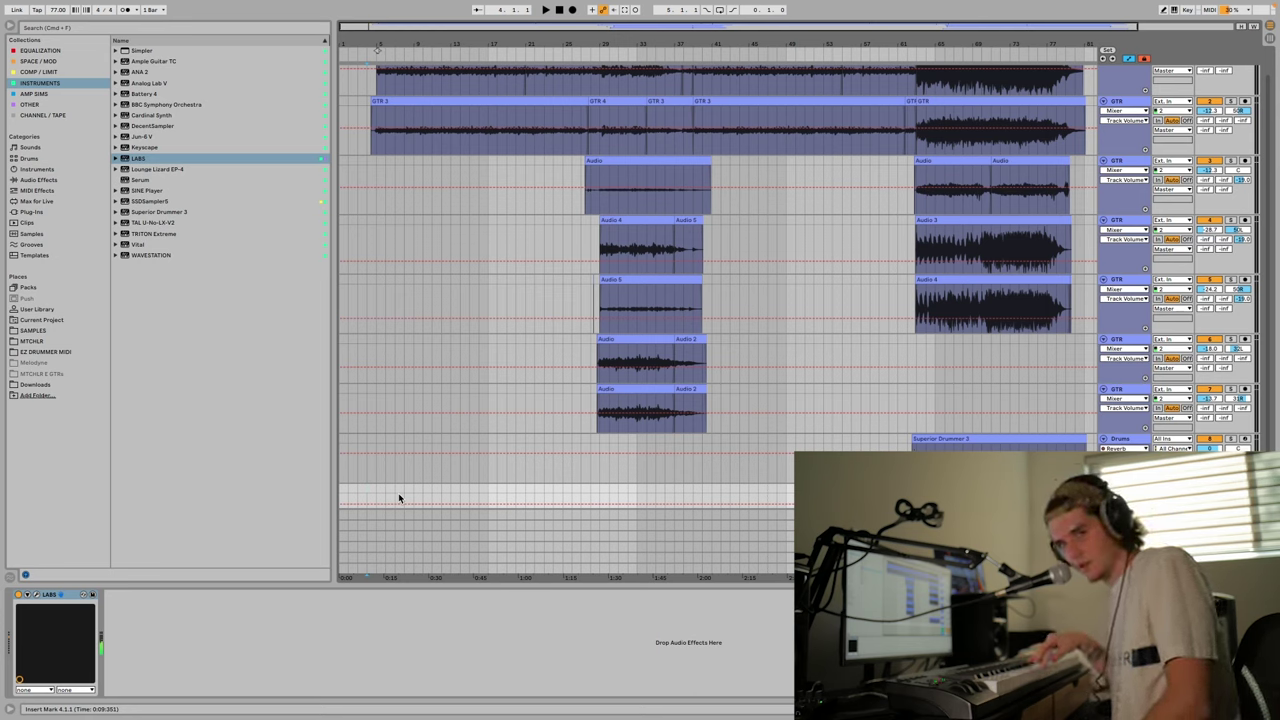
pyautogui.click(572, 10)
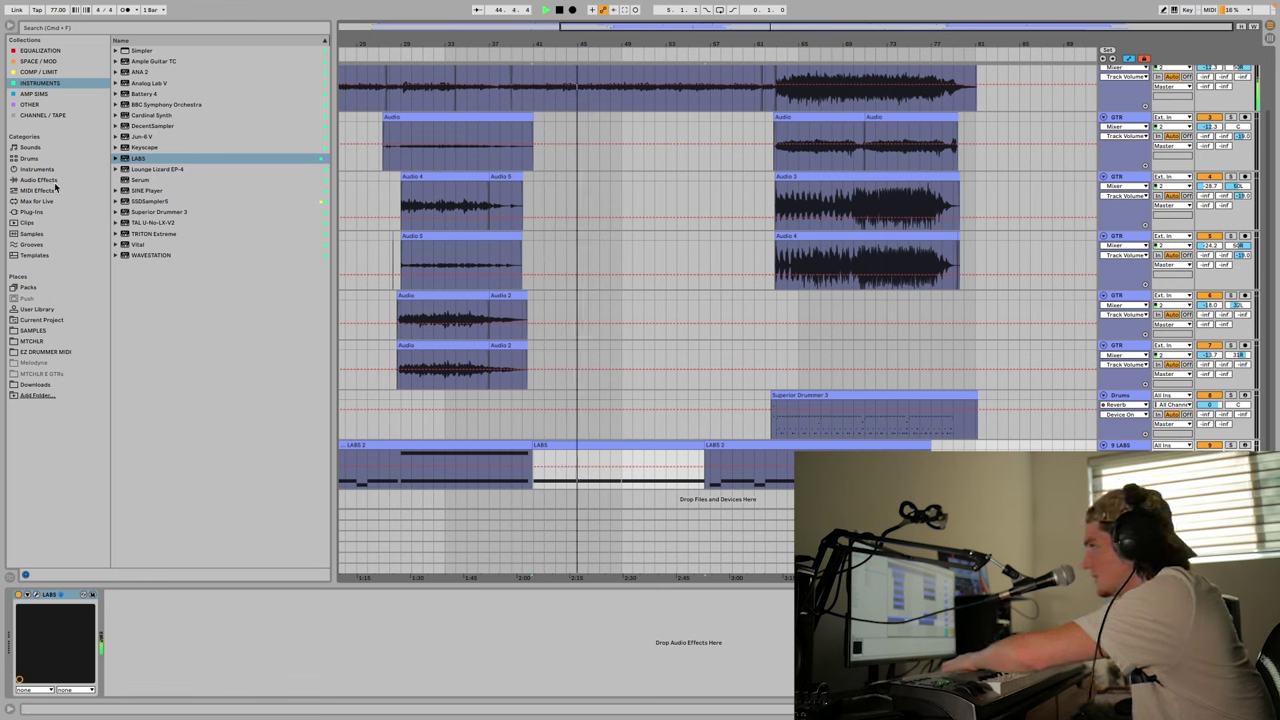
# Add the Ghz Lossy 3 effect from the SPACE / MOD collection to the LABS track during playback.
pyautogui.click(40, 61)
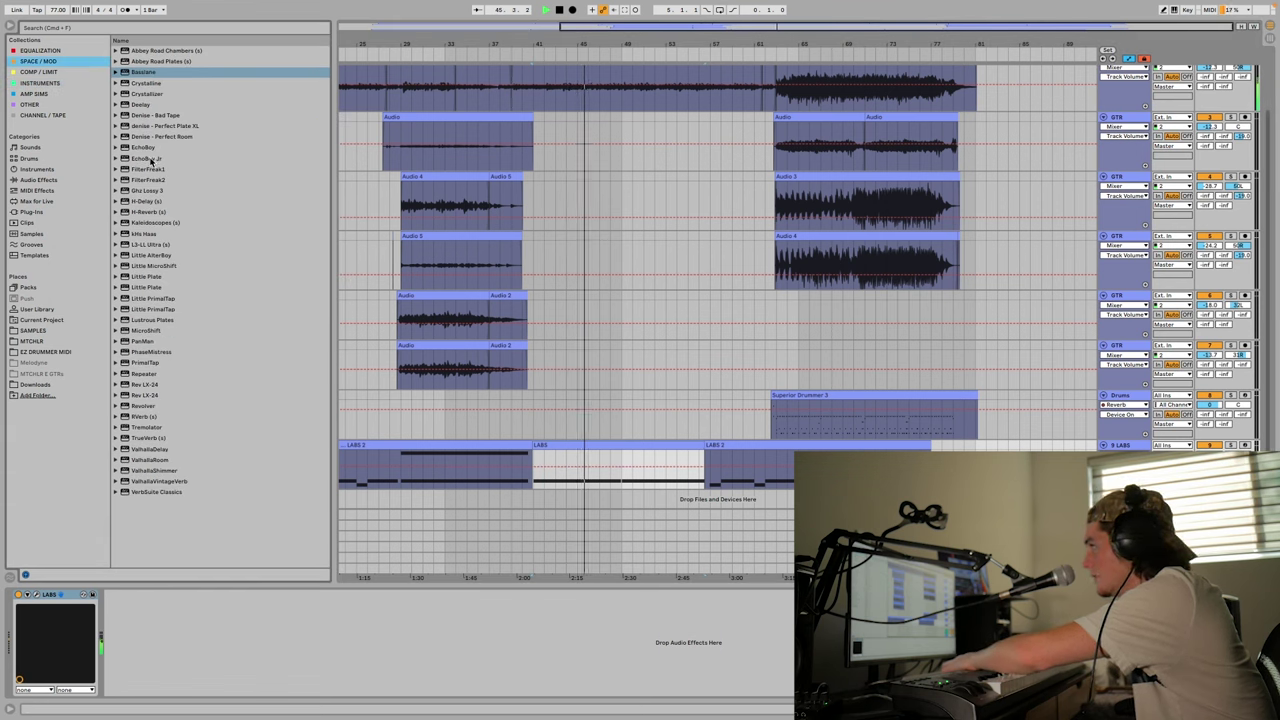
pyautogui.click(148, 190)
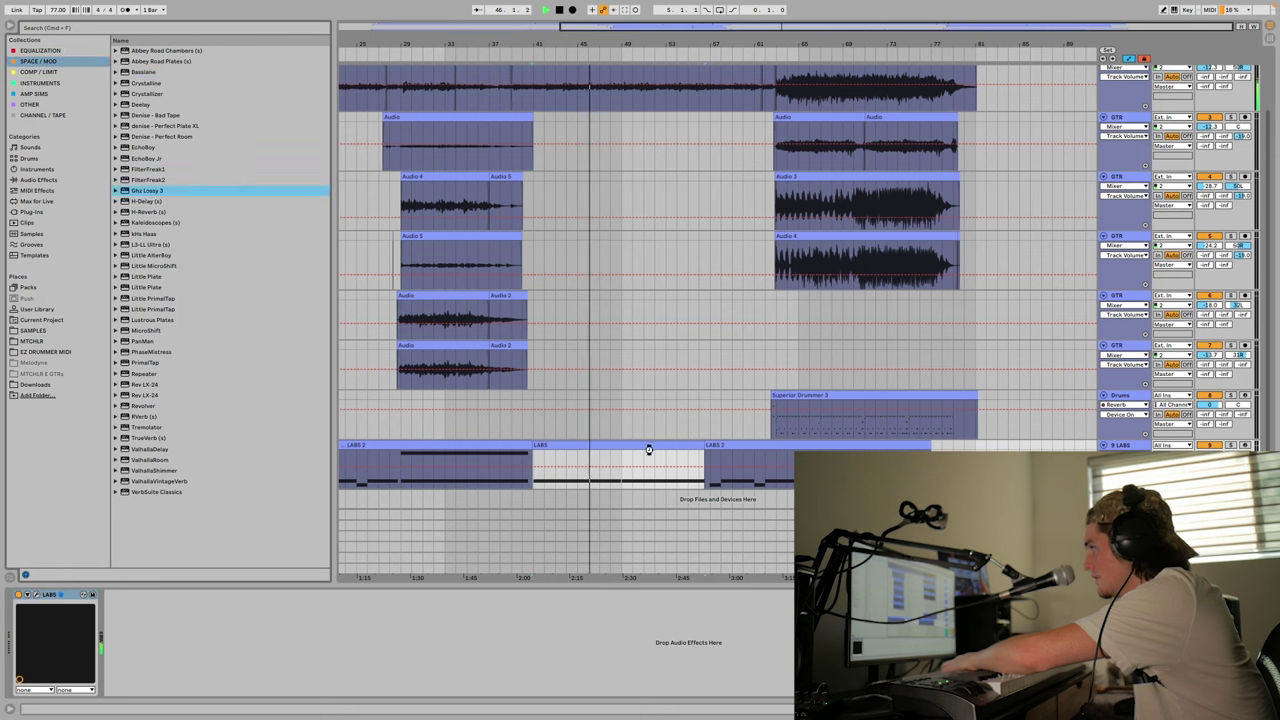